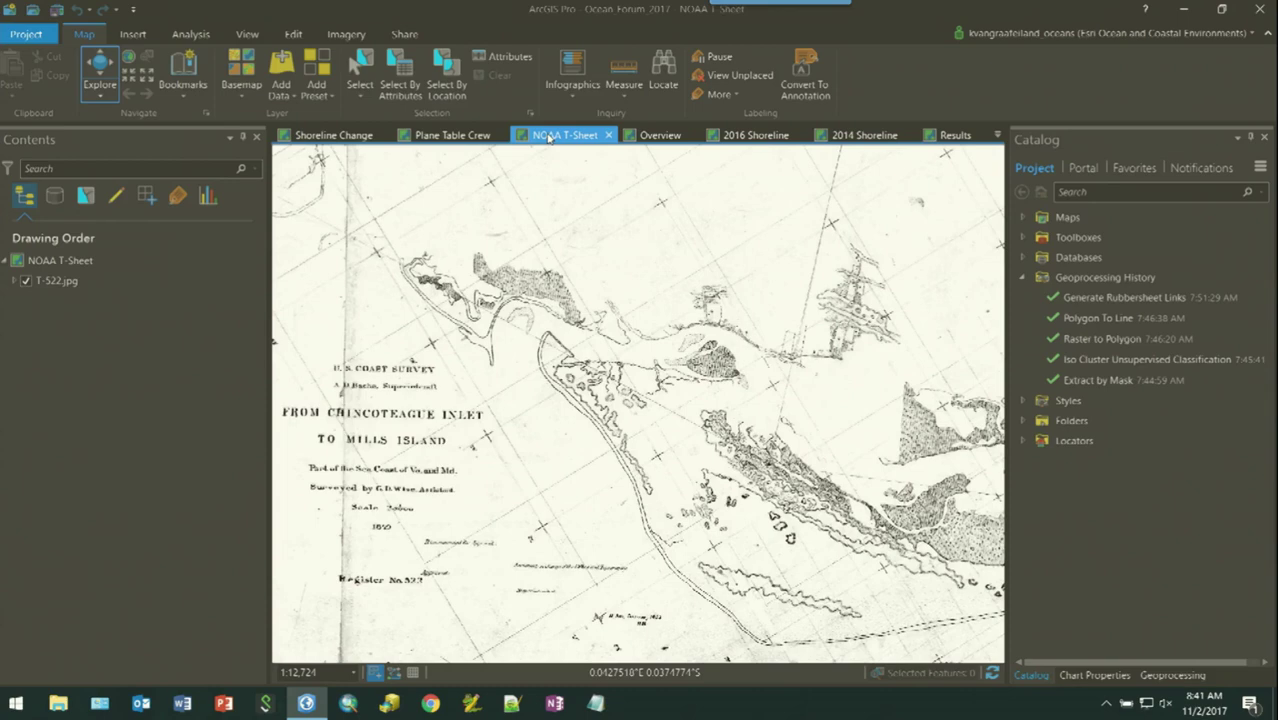
# Step: Switch to the Overview map, turn on the Historic Shoreline Delineation layer, and inspect the shorelines around Toms Cove
pyautogui.click(658, 135)
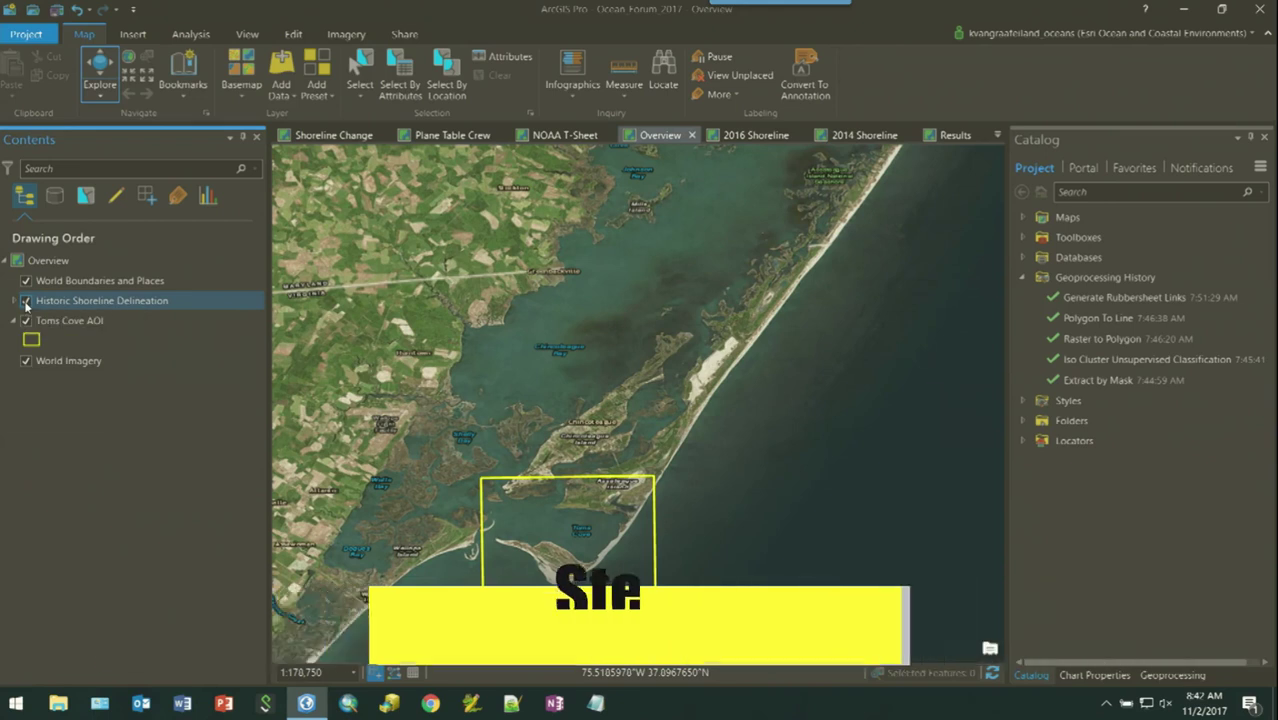
pyautogui.click(26, 301)
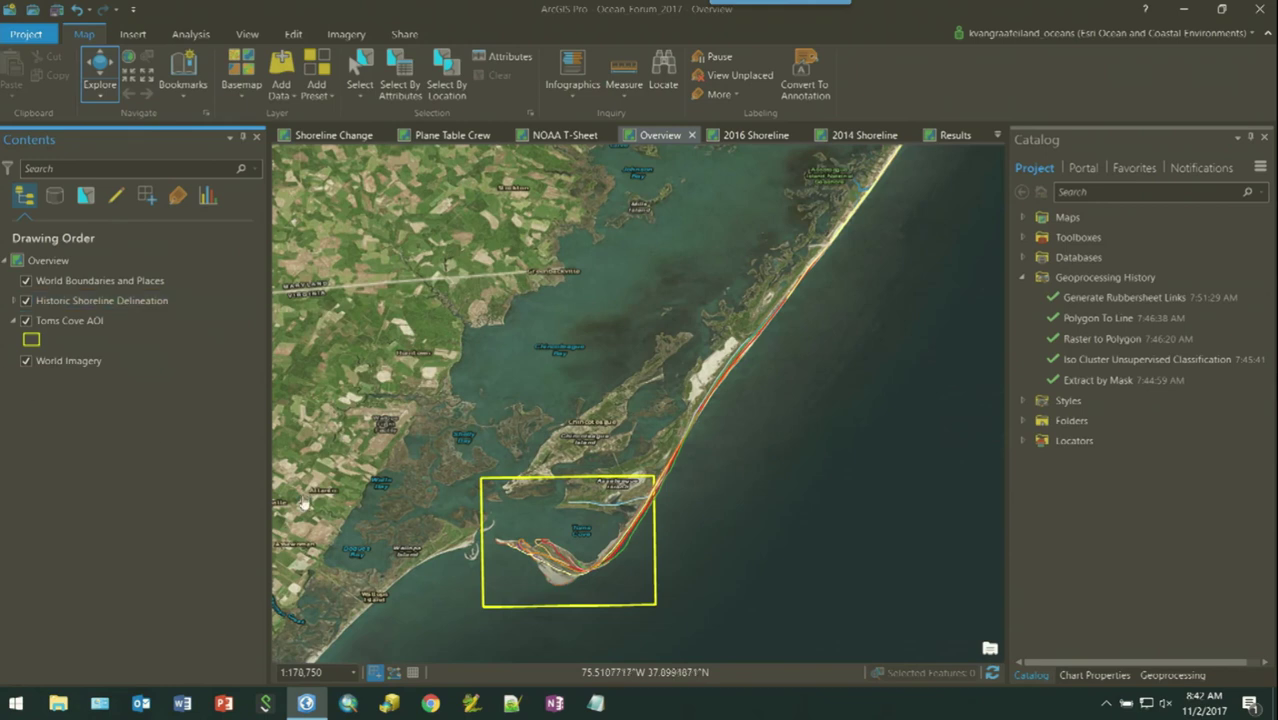
pyautogui.scroll(3, 558, 565)
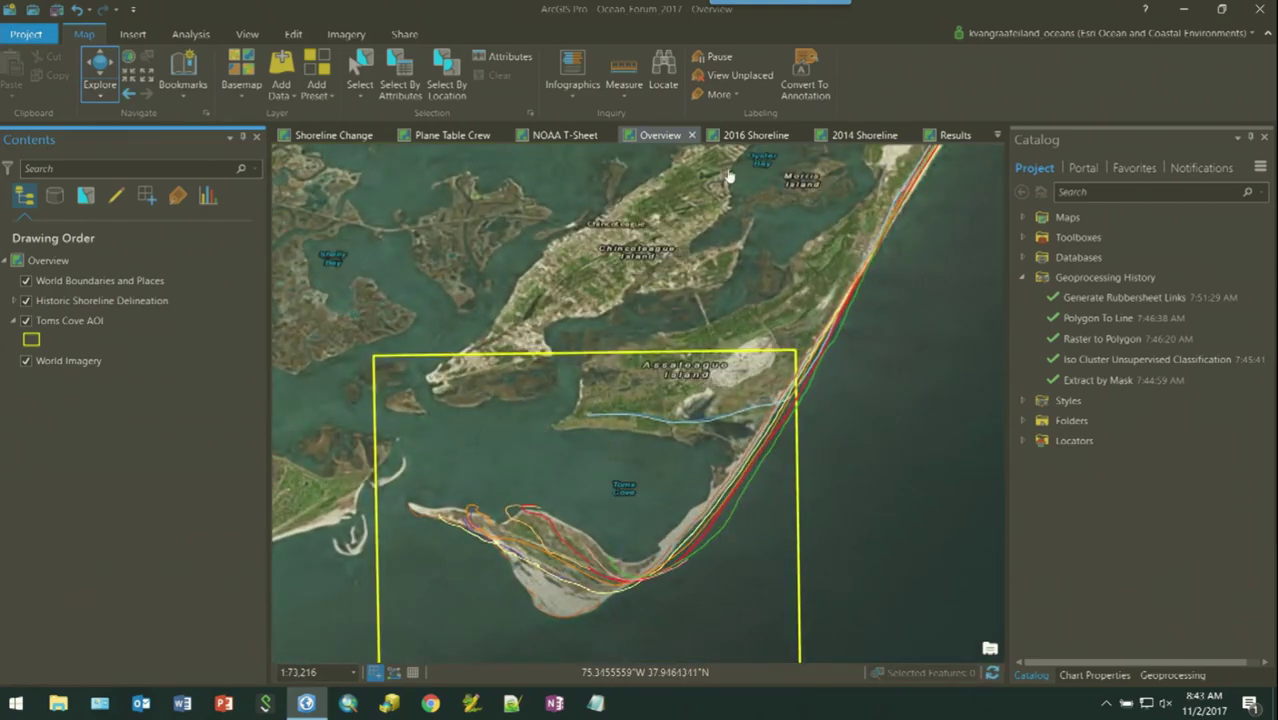
# Step: In the 2016 Shoreline map, show Shoreline_Polyline_Buffer_500 and extract NAIP_2016_AOI by that mask to extract_naip_2016
pyautogui.click(731, 139)
pyautogui.click(70, 300)
pyautogui.click(26, 280)
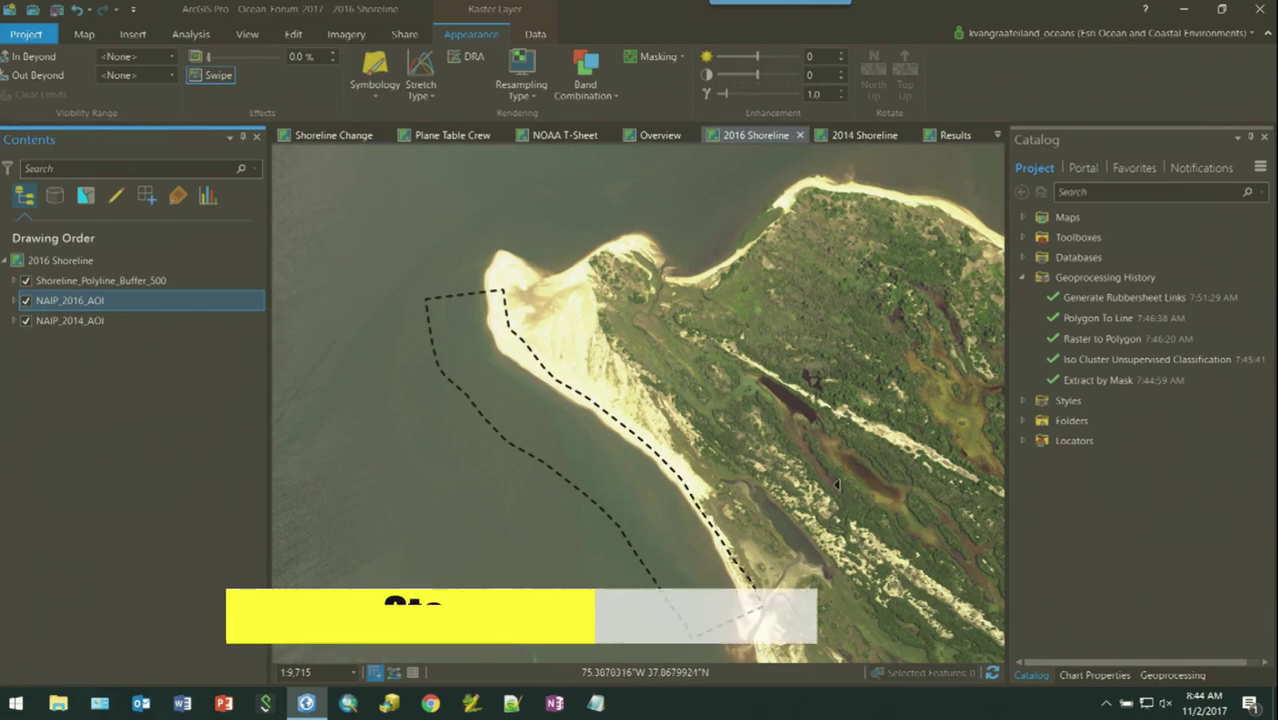
pyautogui.doubleClick(1105, 378)
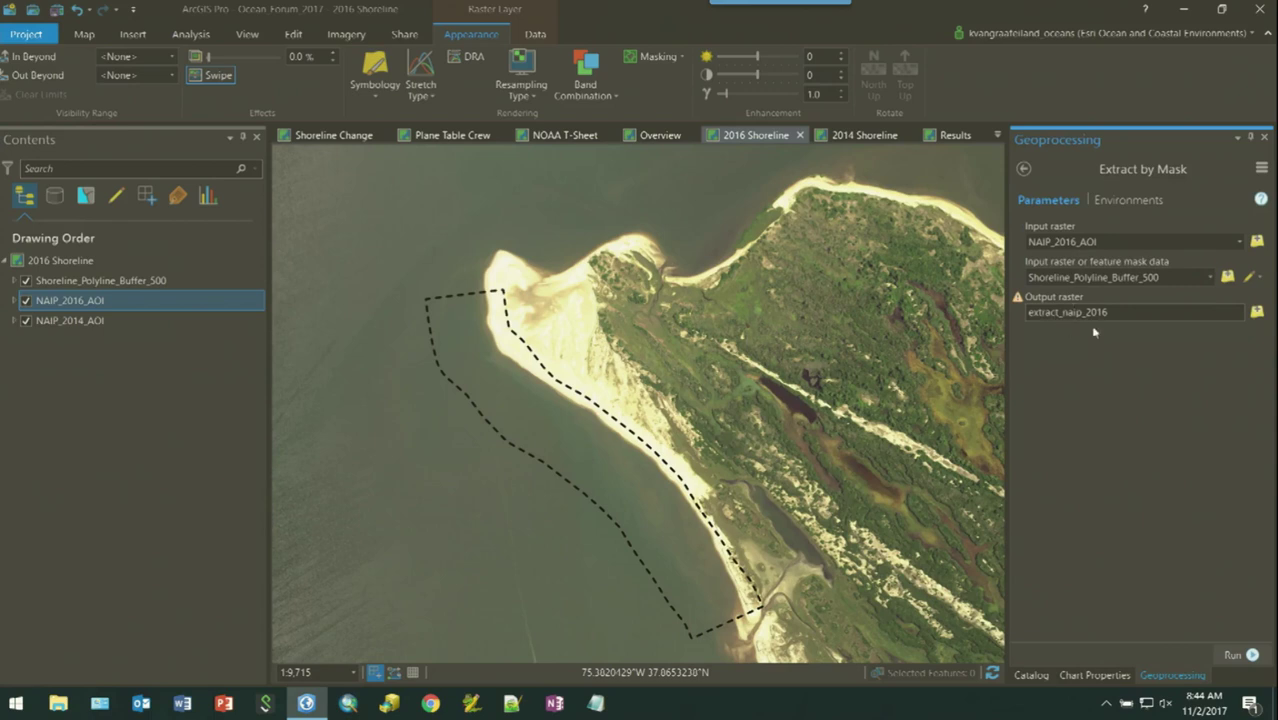
pyautogui.click(1232, 655)
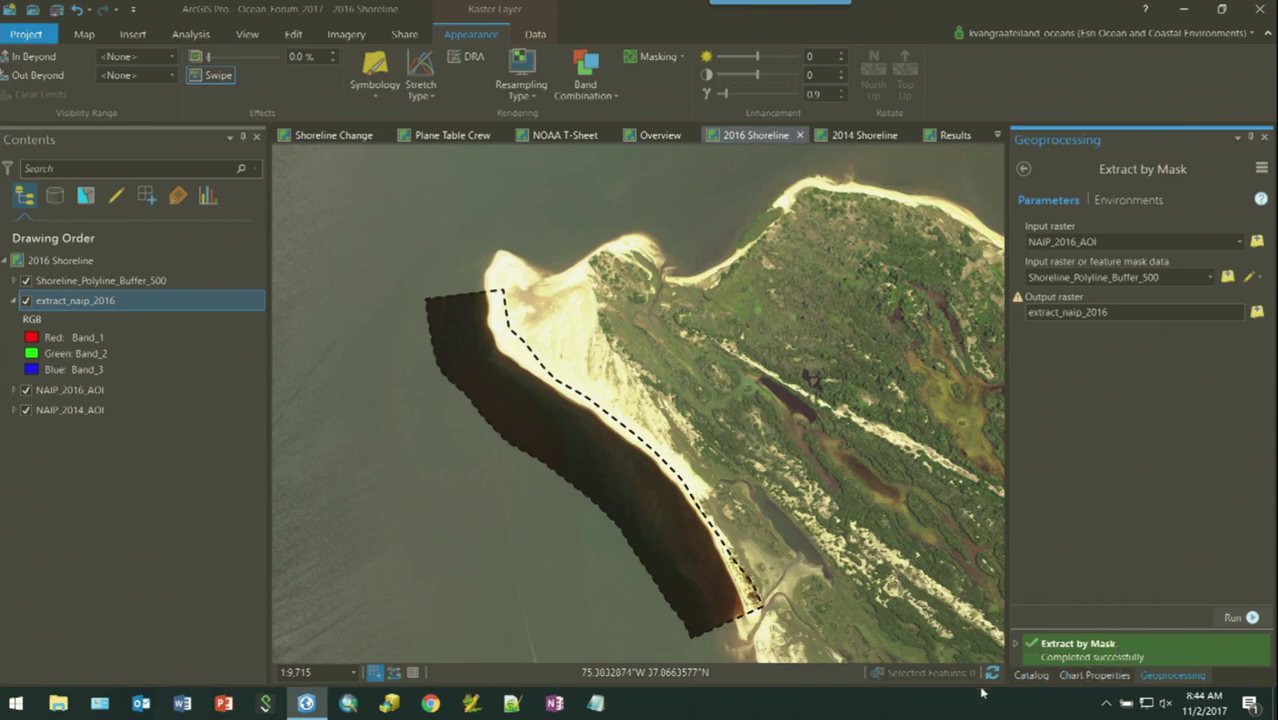
# Step: Run Iso Cluster Unsupervised Classification on extract_naip_2016 with 2 classes, outputting iso_naip_2016
pyautogui.click(1031, 677)
pyautogui.doubleClick(1080, 380)
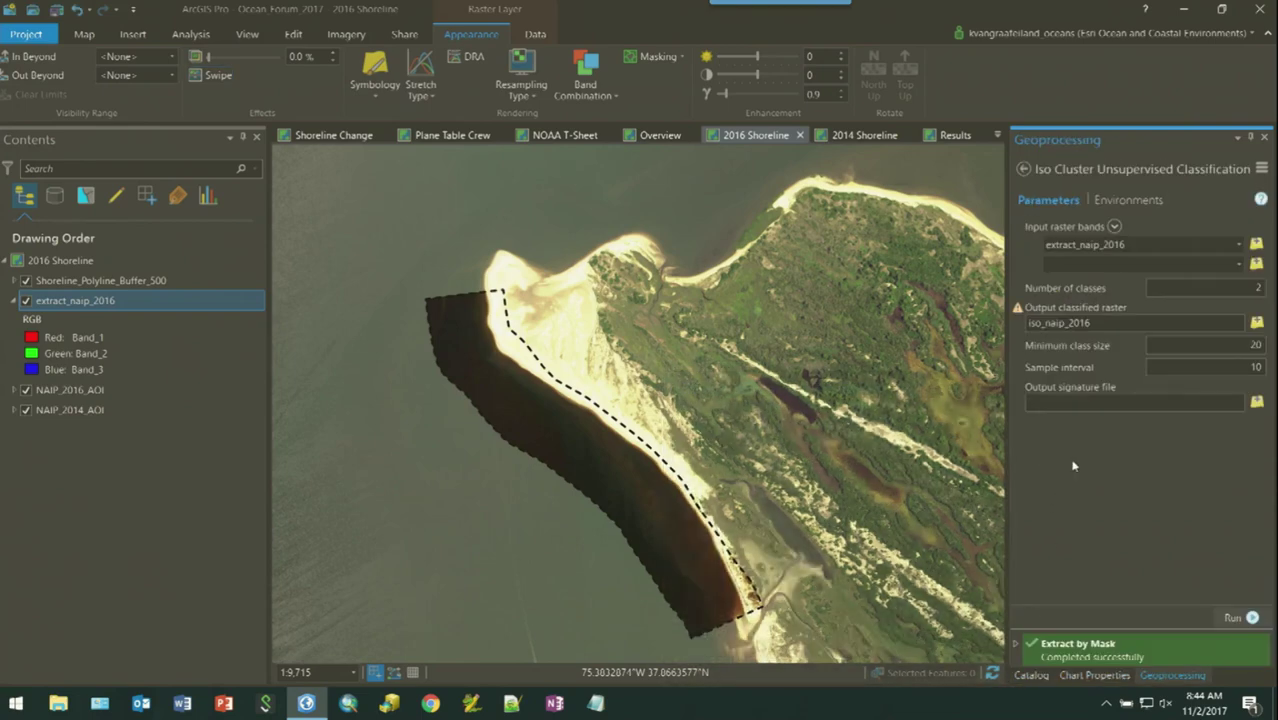
pyautogui.click(1208, 288)
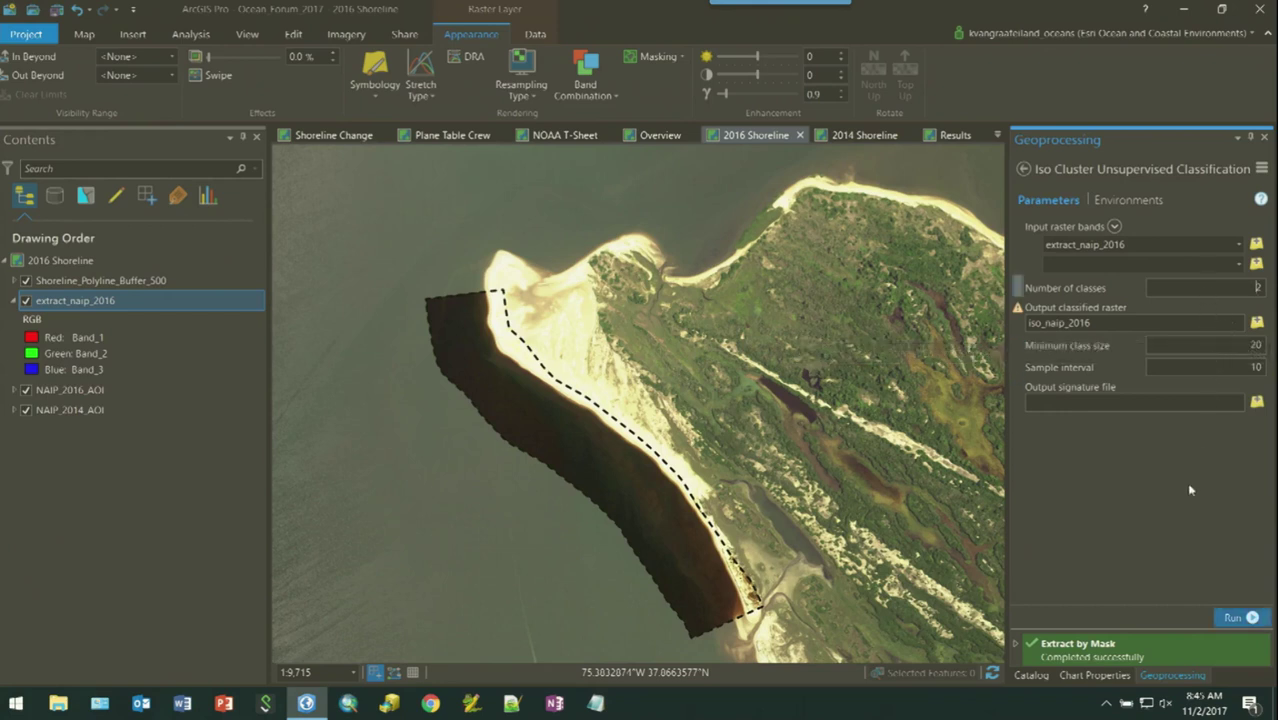
pyautogui.press('Return')
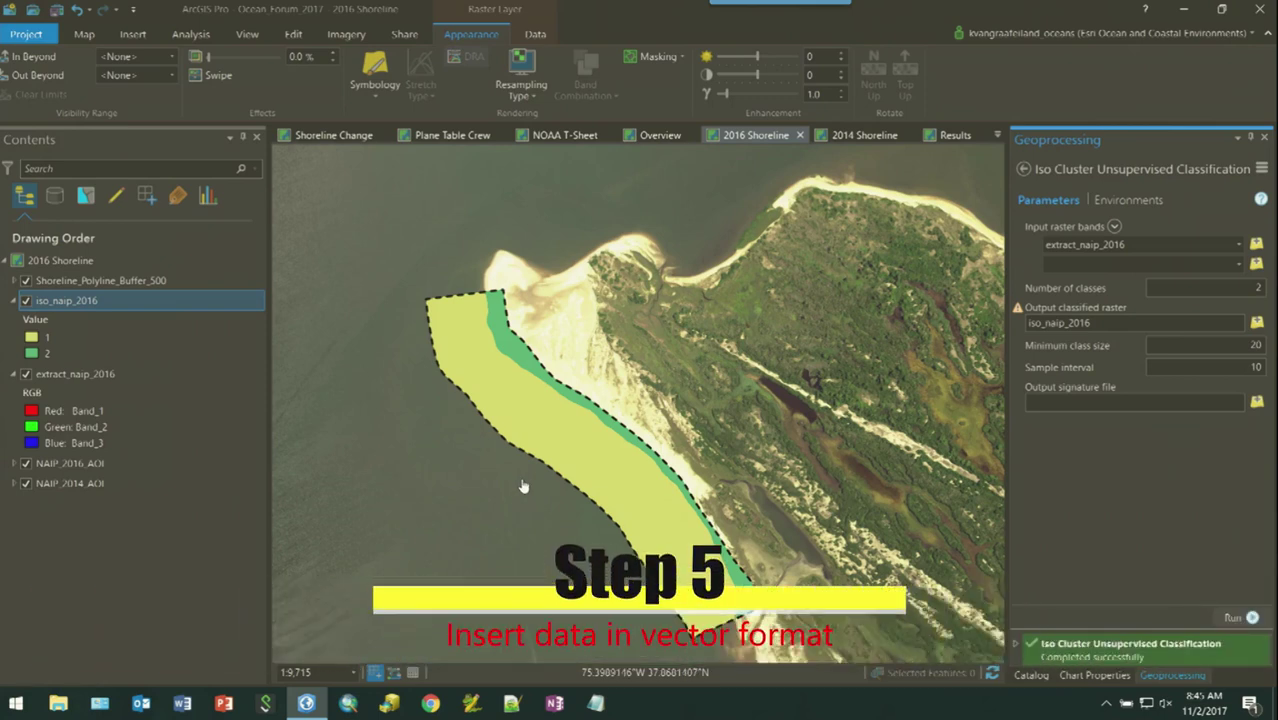
# Step: Convert iso_naip_2016 to the polygon layer iso_naip_2016_polygon and convert that to lines as iso_naip_2016_polyline
pyautogui.click(1031, 677)
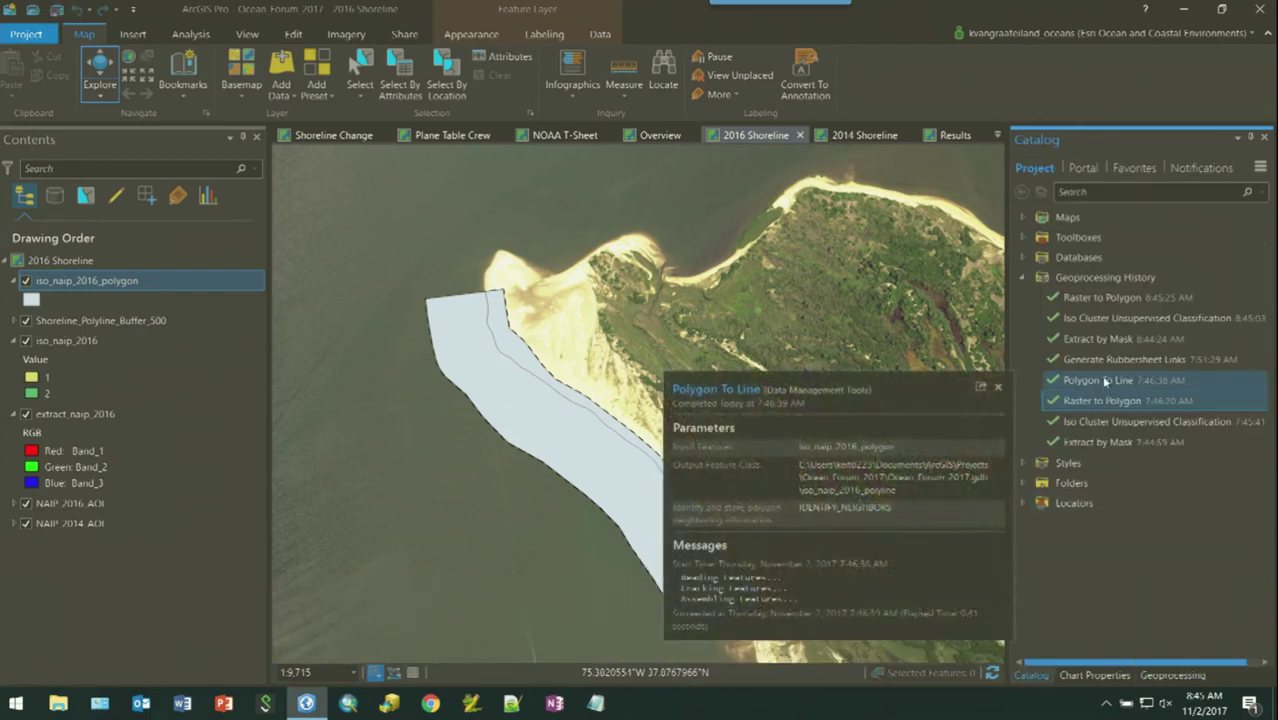
pyautogui.doubleClick(1097, 382)
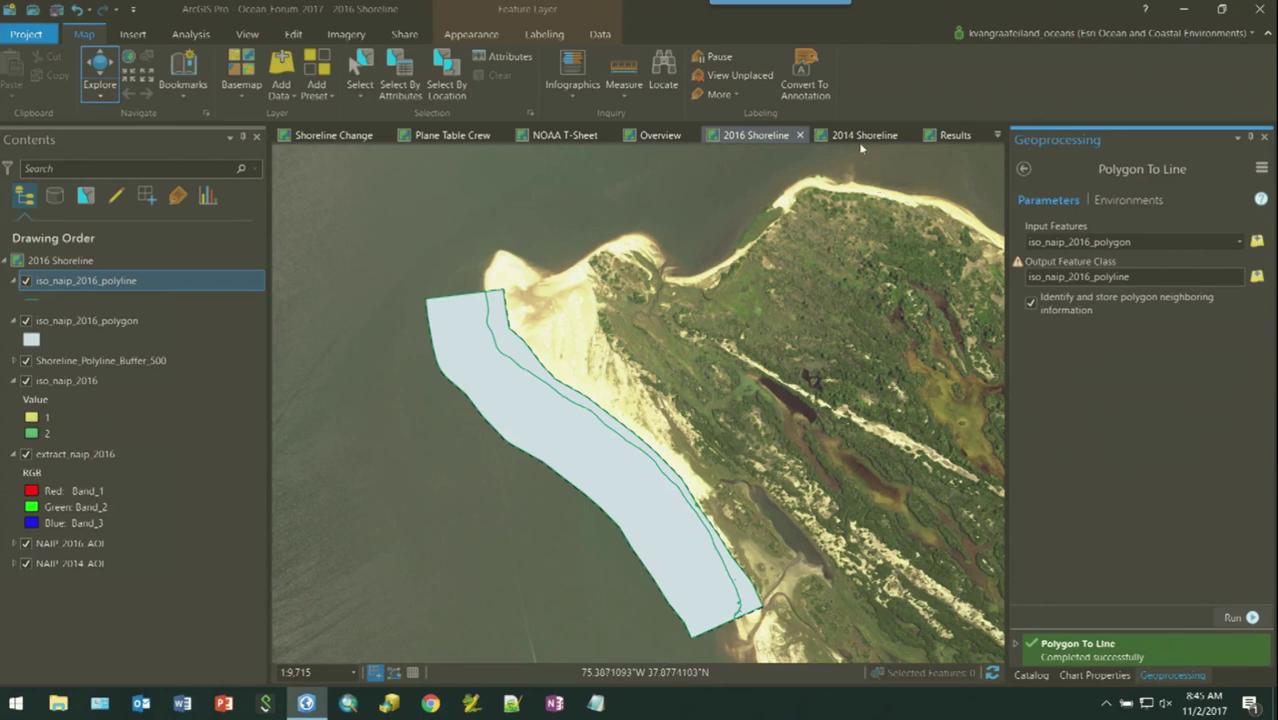
# Step: In the Results map, generate rubbersheet links from NAIP_2014_Shoreline to NAIP_2016_Shoreline with a 50-meter search distance, output as NAIP_Shoreline_Compare
pyautogui.click(955, 135)
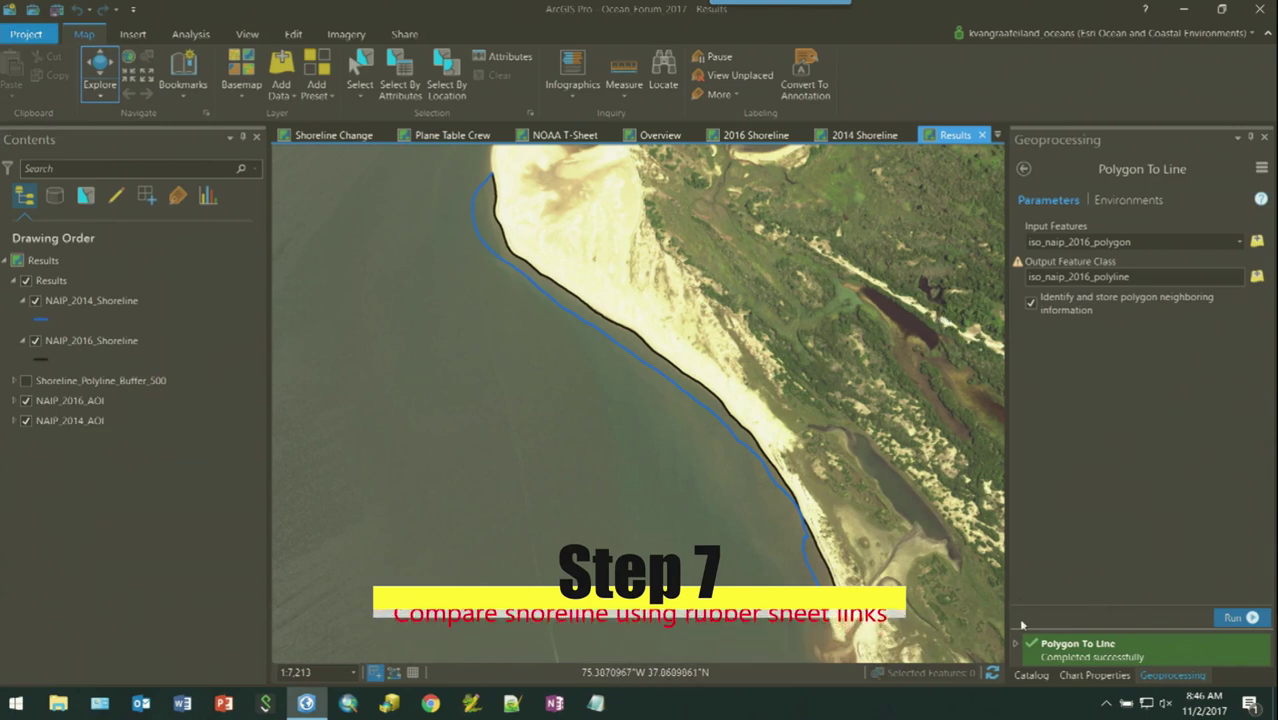
pyautogui.click(1031, 676)
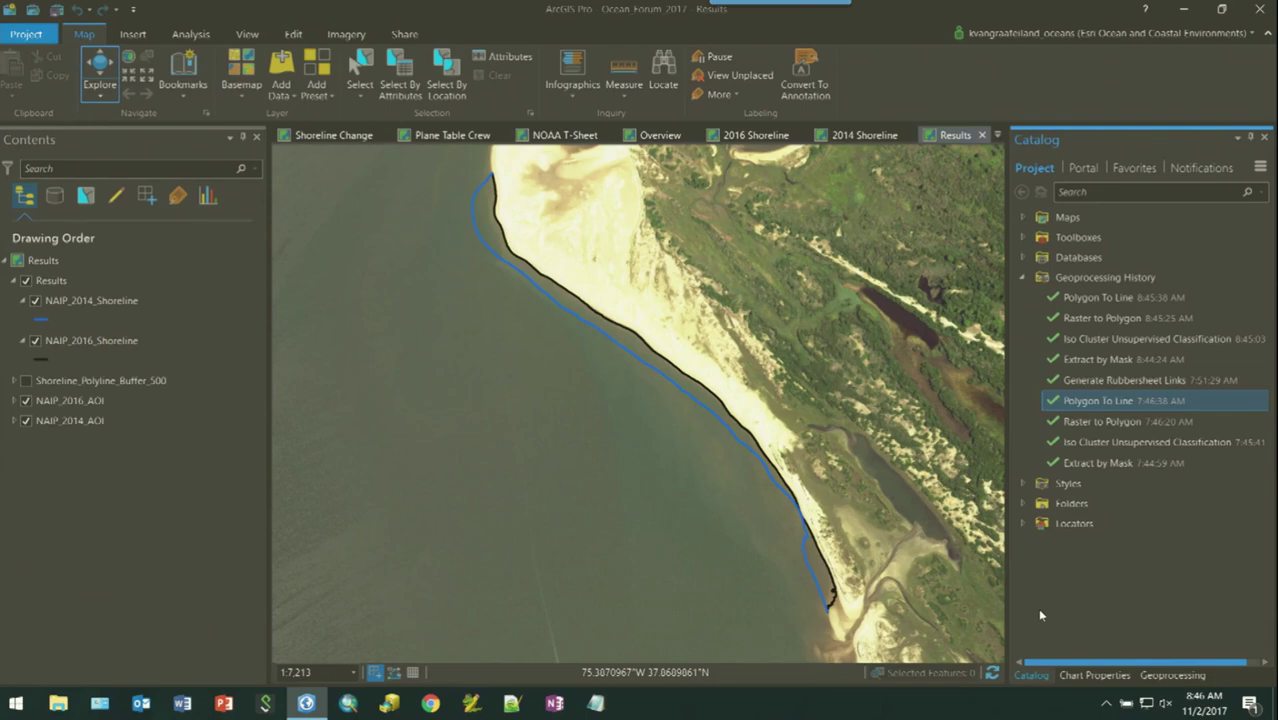
pyautogui.moveTo(1118, 392)
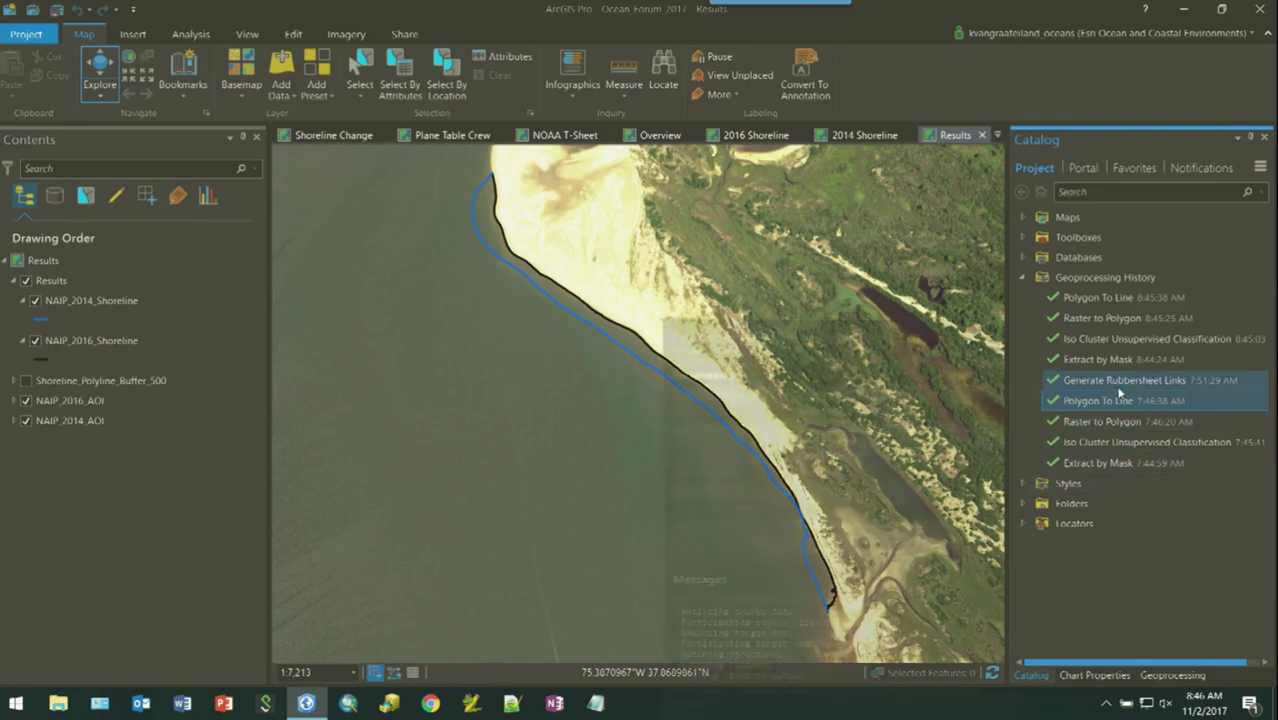
pyautogui.doubleClick(1118, 385)
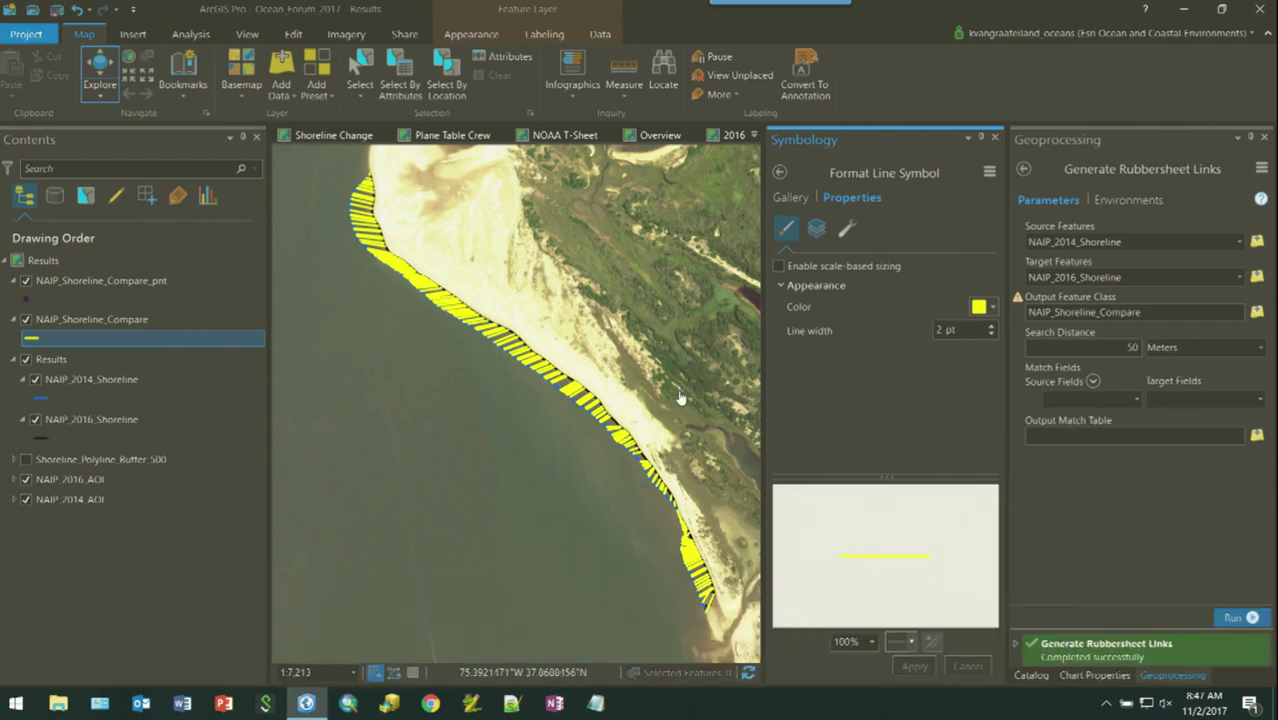
# Step: Create a chart from the NAIP_Shoreline_Compare layer and choose the field to plot
pyautogui.rightClick(87, 320)
pyautogui.click(290, 396)
pyautogui.click(1077, 277)
pyautogui.click(1087, 362)
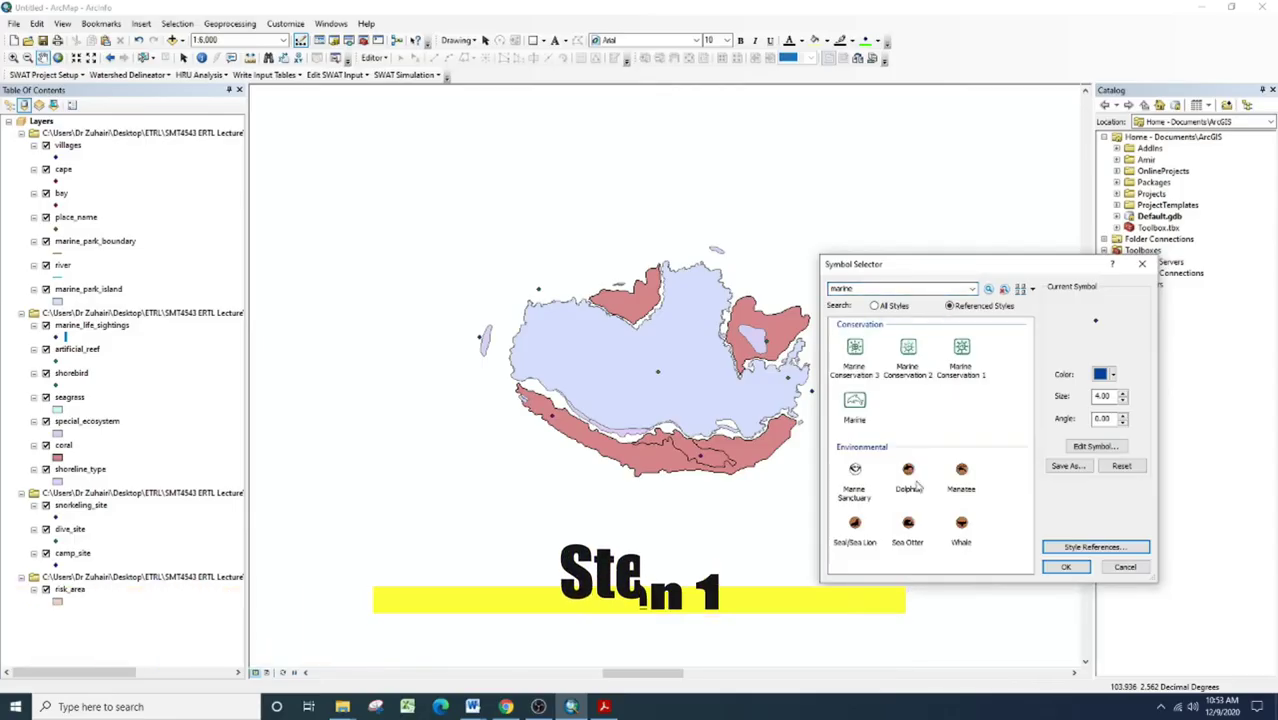
# Step: In ArcMap, change the marine_life_sightings layer's symbol to the Manatee marker and set its size to 24
pyautogui.click(961, 478)
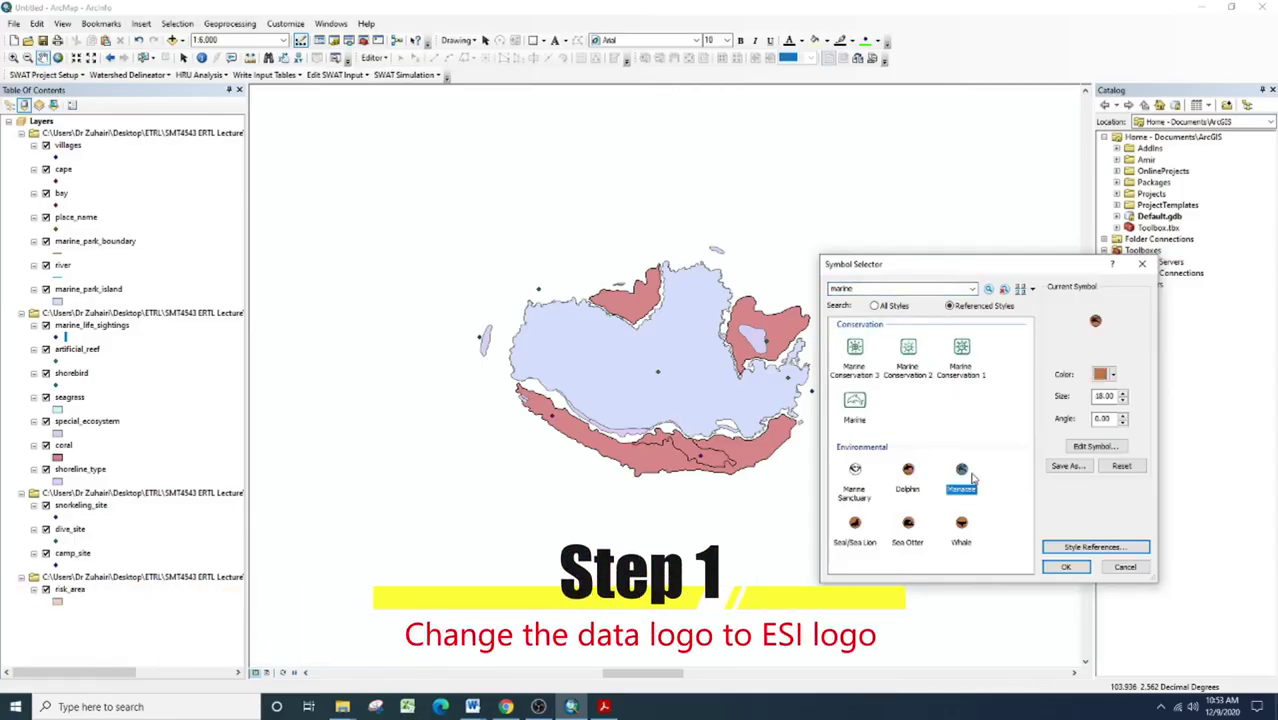
pyautogui.click(1068, 566)
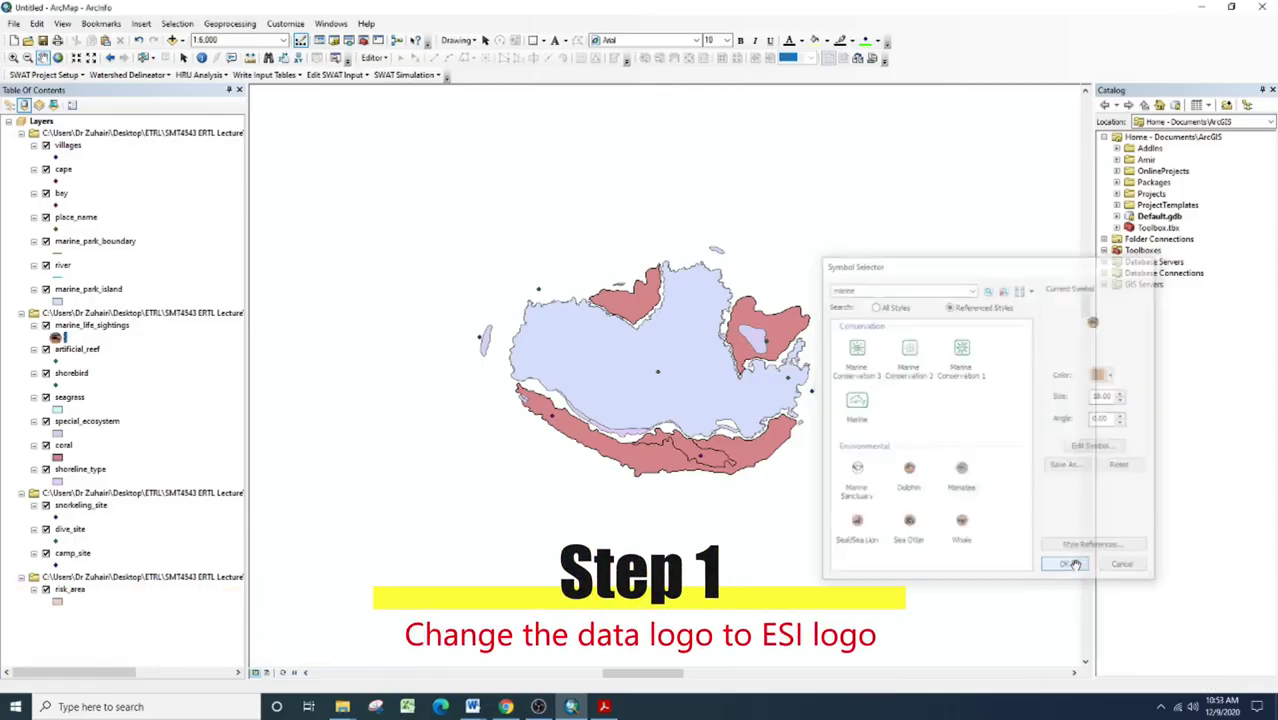
pyautogui.click(55, 338)
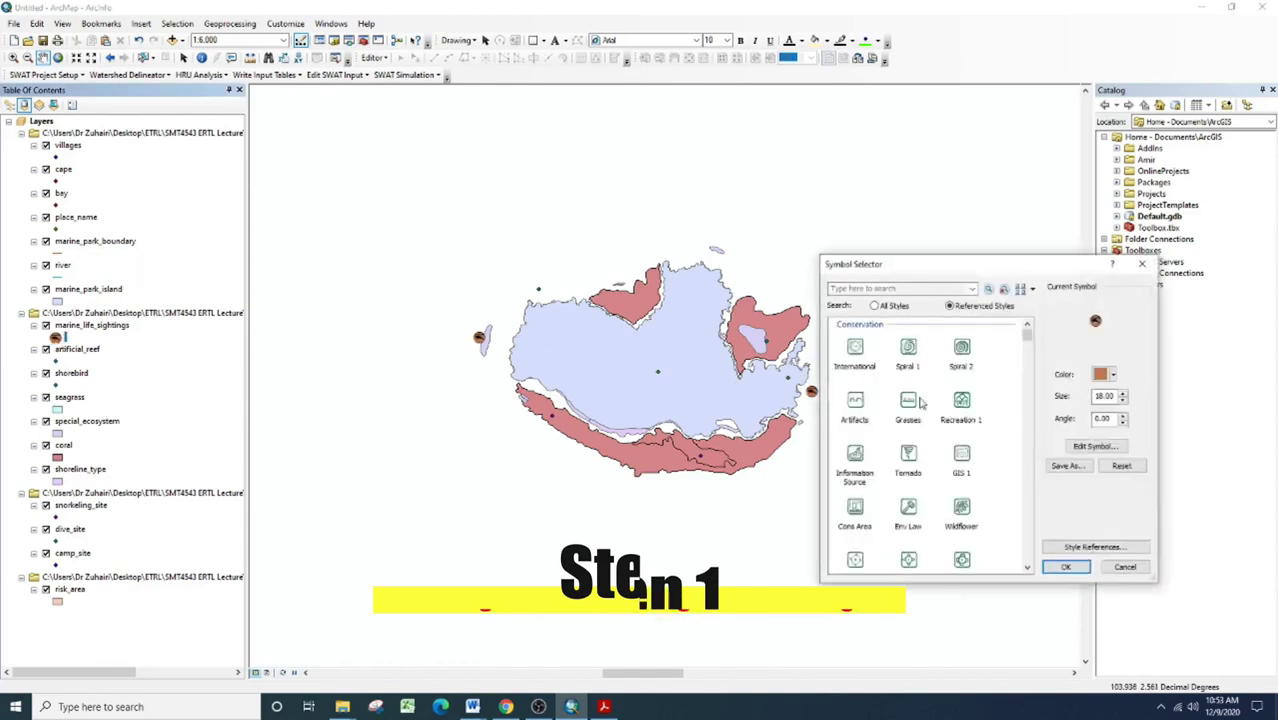
pyautogui.click(1122, 394)
pyautogui.click(1122, 394)
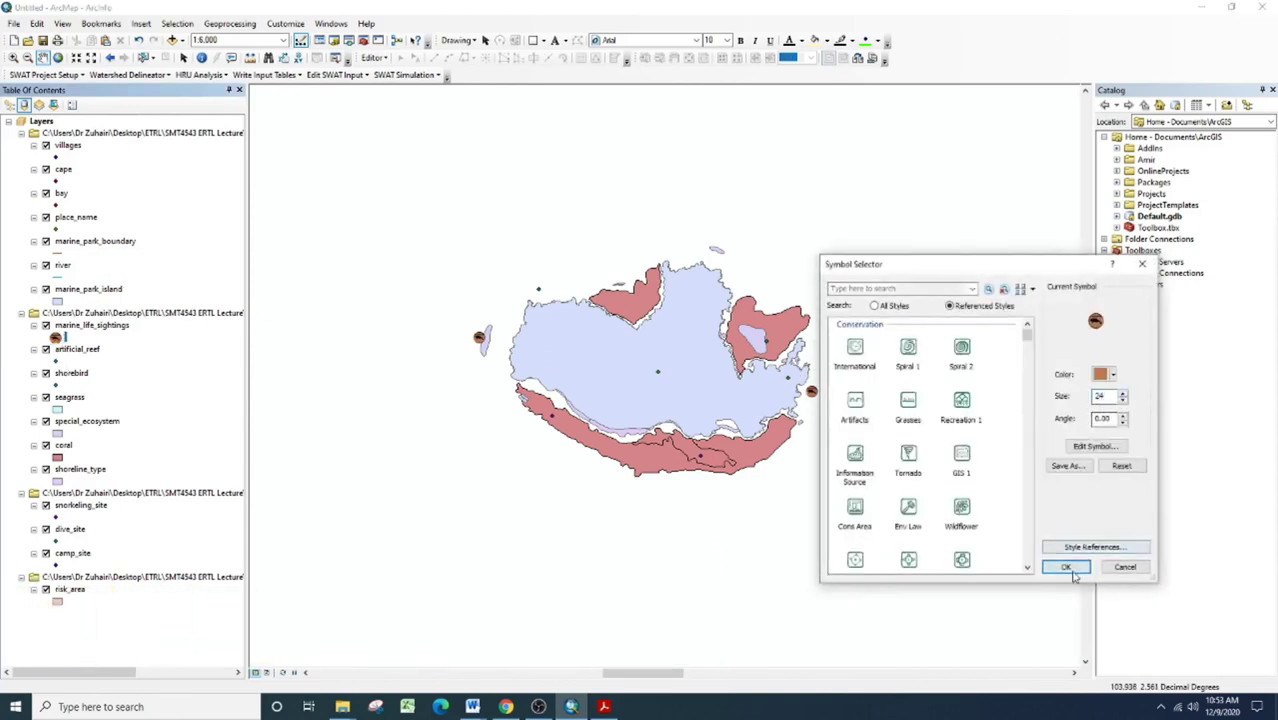
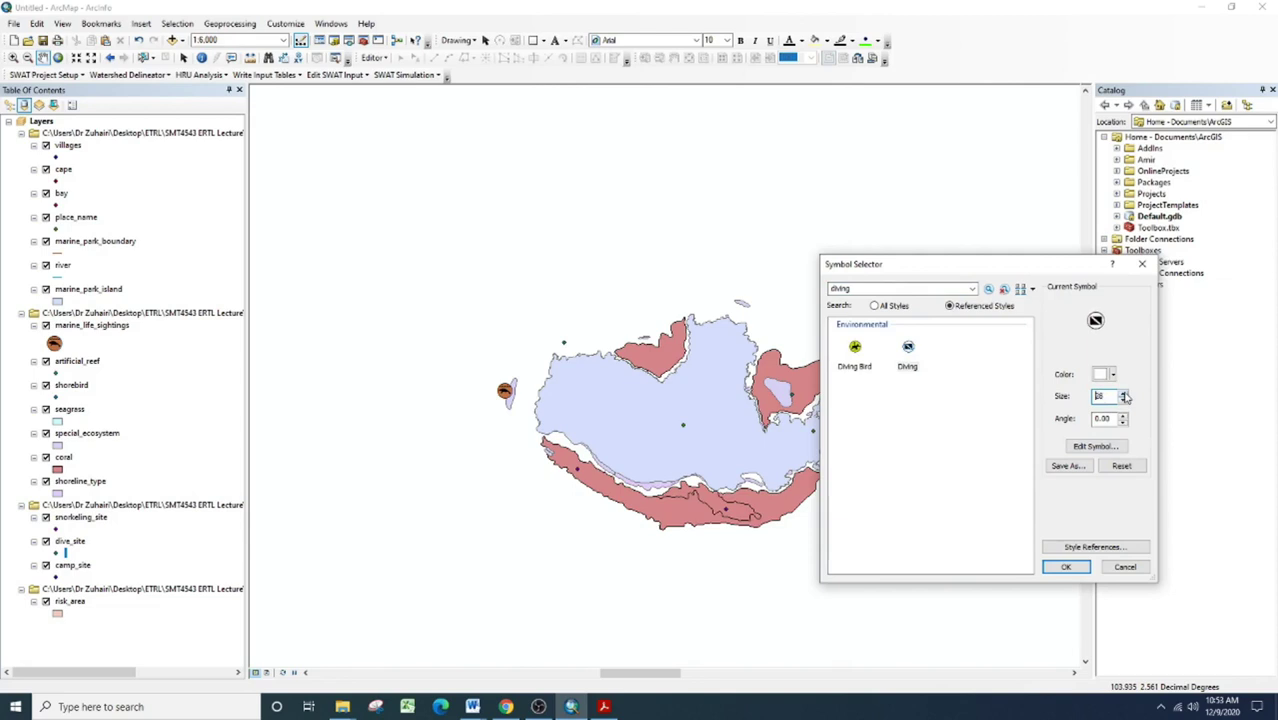
# Step: Color the dive_site layer's Diving symbol red and apply it to the layer
pyautogui.click(1113, 376)
pyautogui.click(1137, 456)
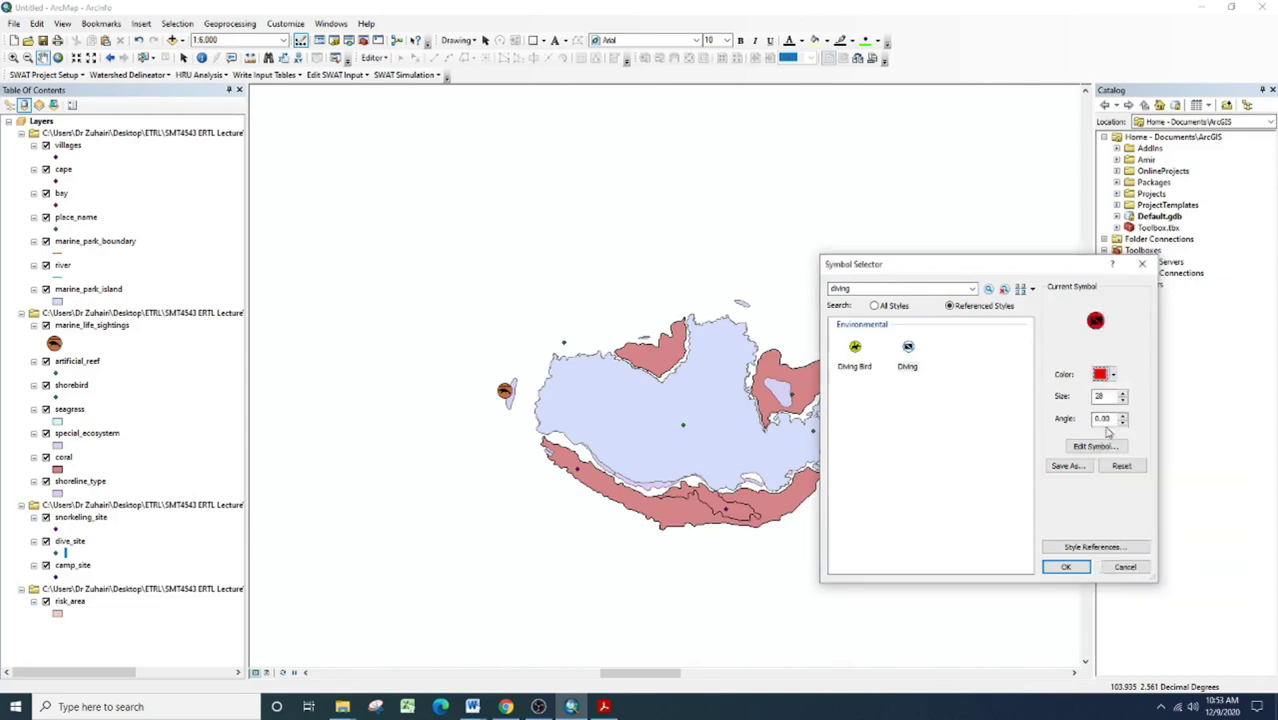
pyautogui.click(1065, 567)
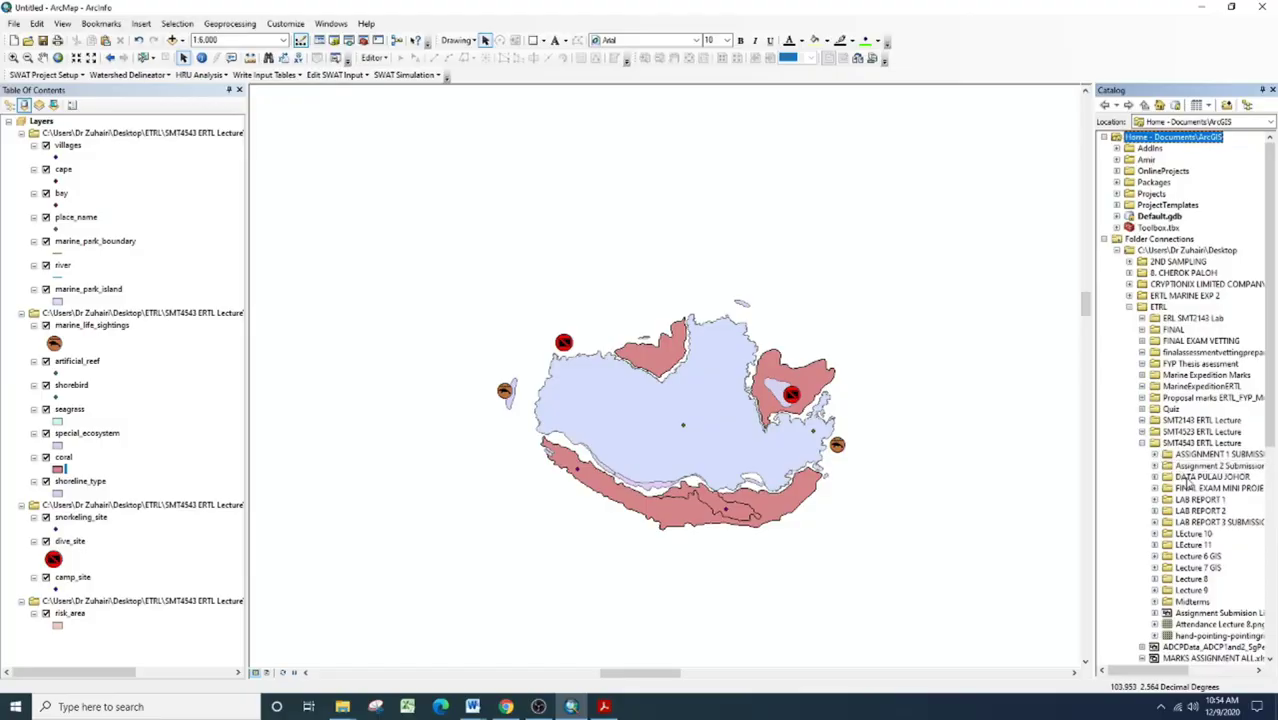
# Step: Start a new shapefile in the DATA PULAU JOHOR folder, named IA, with Polygon as its feature type
pyautogui.click(1186, 479)
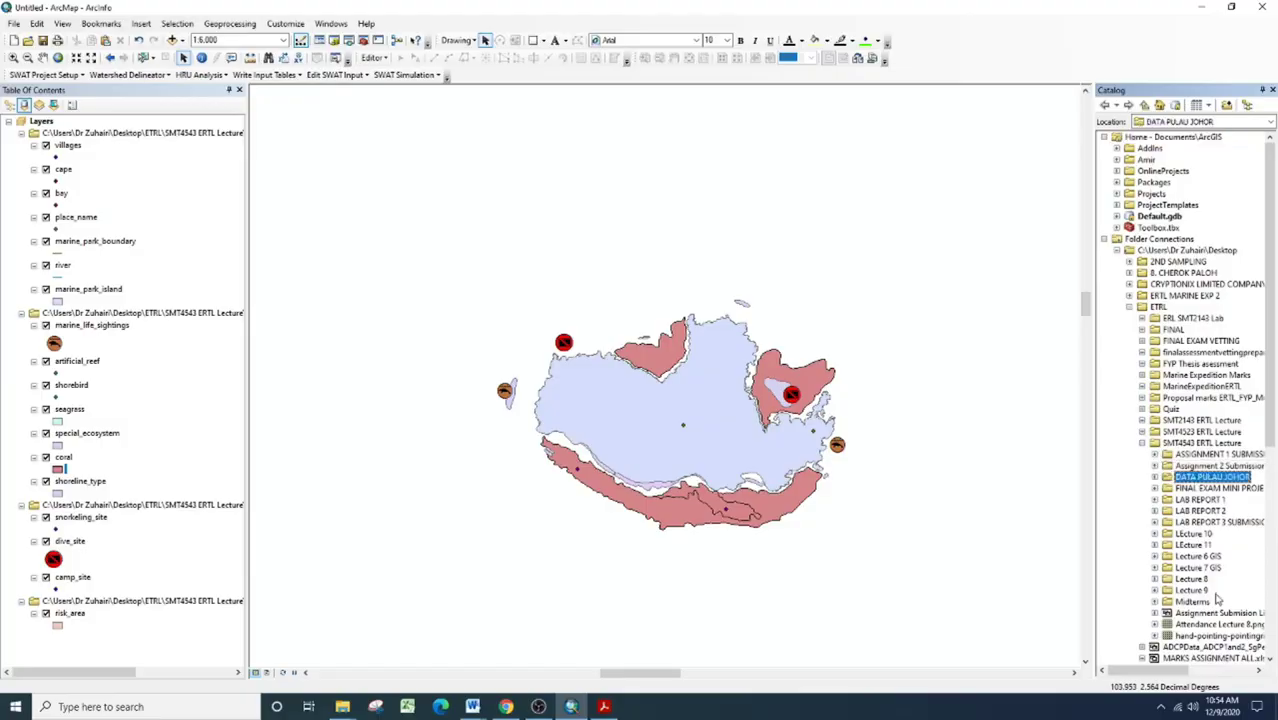
pyautogui.rightClick(1168, 478)
pyautogui.moveTo(1198, 566)
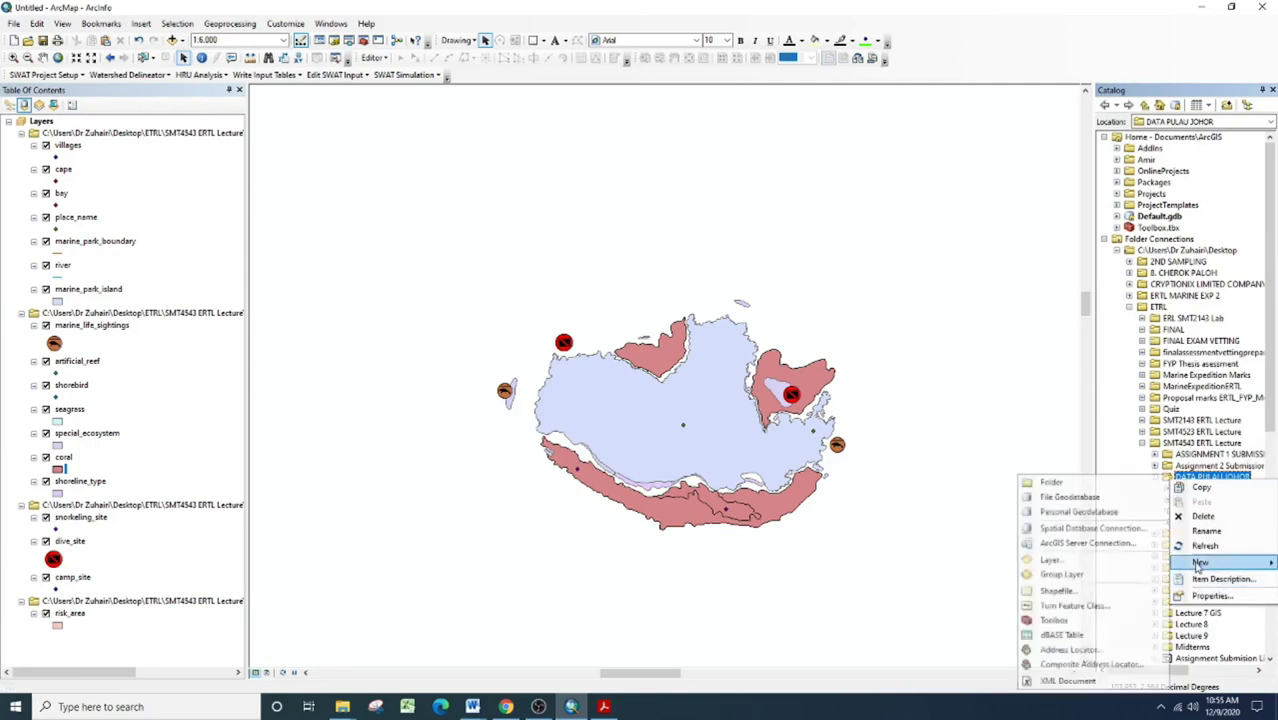
pyautogui.click(1110, 590)
pyautogui.click(700, 257)
pyautogui.click(688, 283)
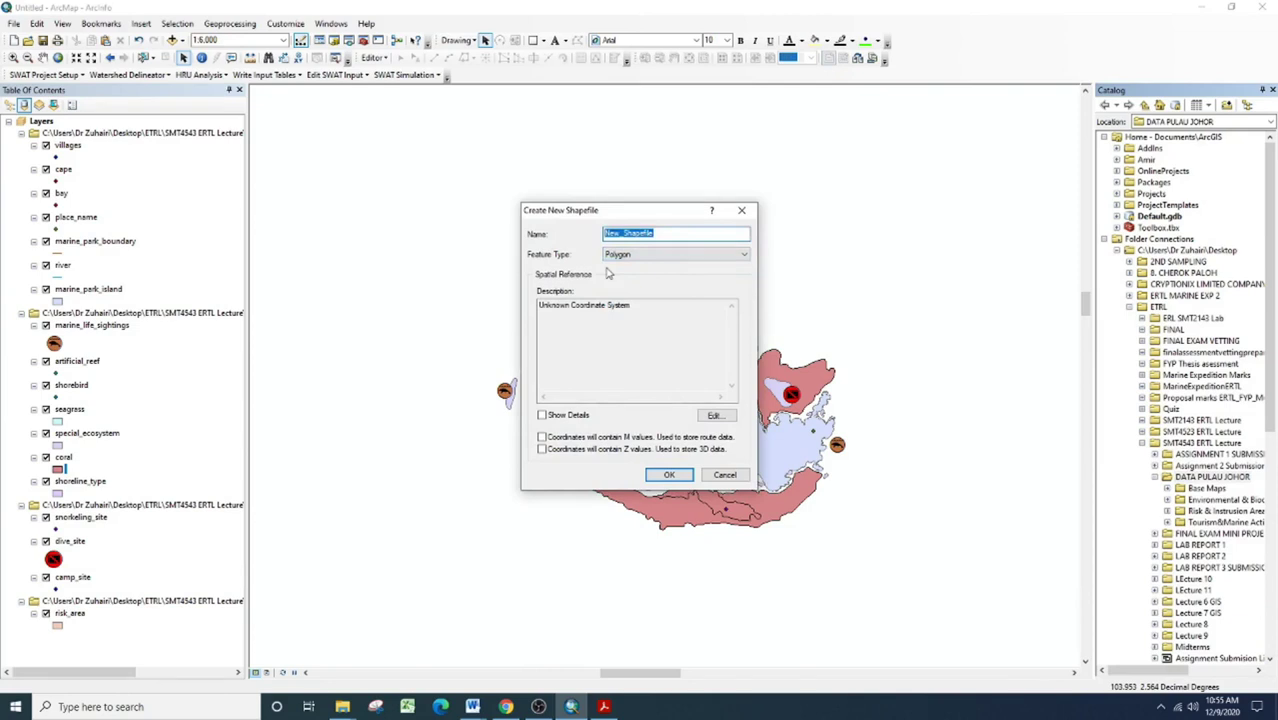
pyautogui.write('A')
# Step: Assign the projected coordinate system WGS 1984 UTM Zone 48N to the IA shapefile and create it
pyautogui.click(714, 415)
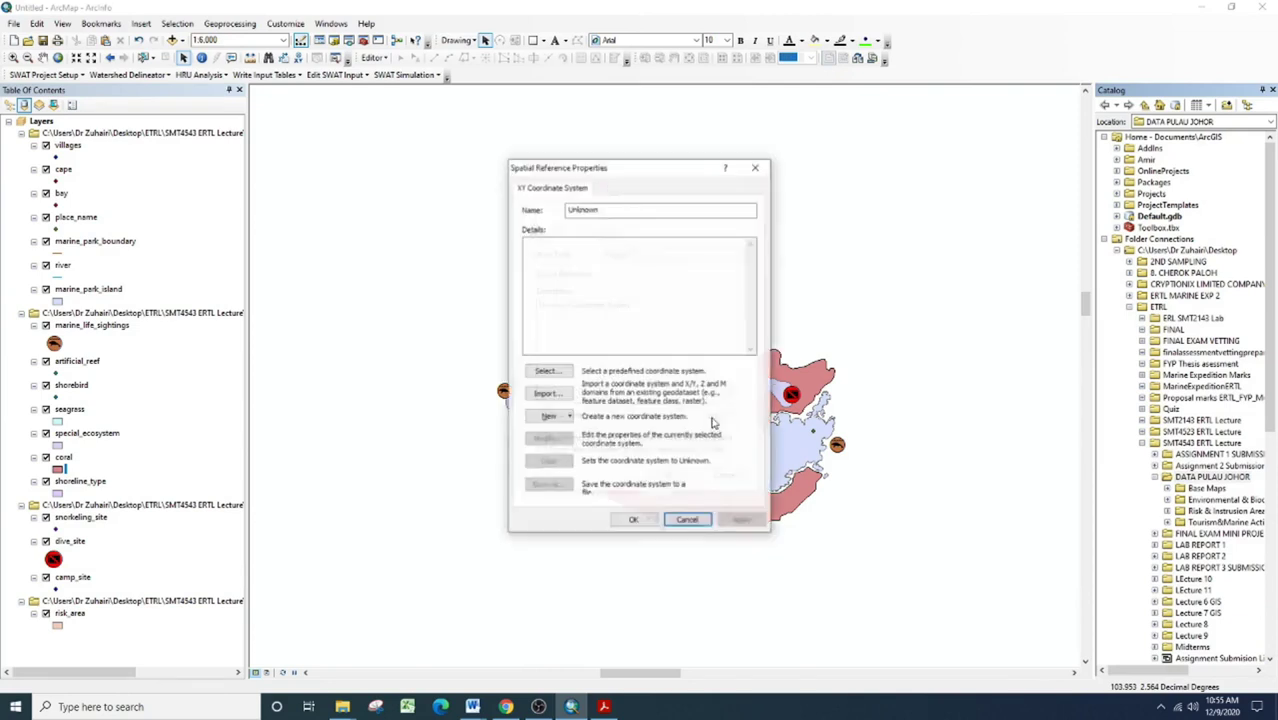
pyautogui.click(548, 373)
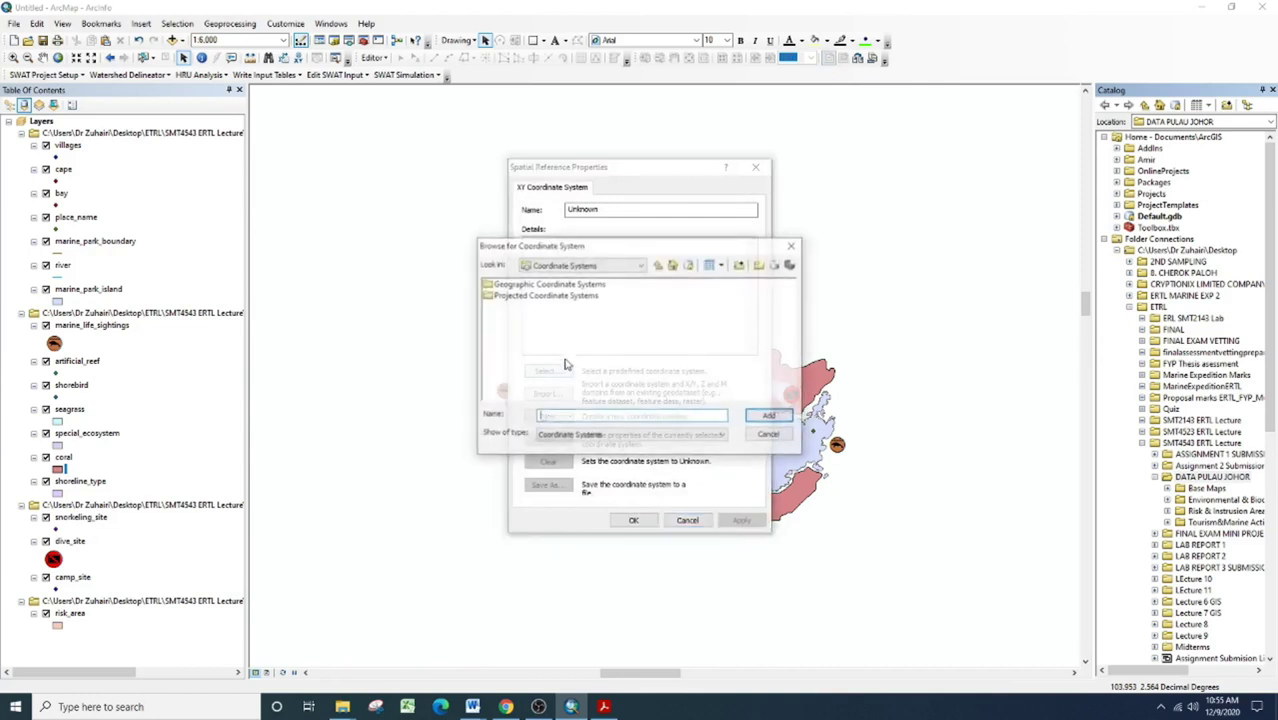
pyautogui.doubleClick(577, 296)
pyautogui.doubleClick(500, 374)
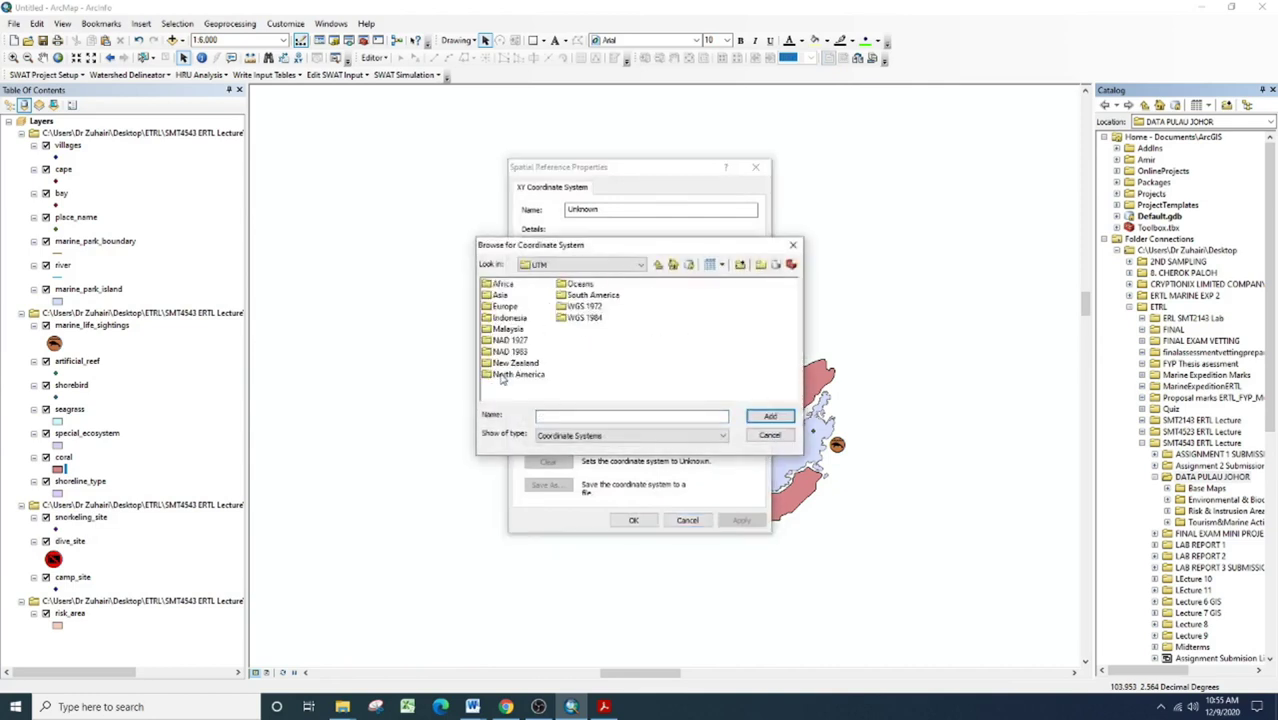
pyautogui.doubleClick(585, 317)
pyautogui.doubleClick(530, 284)
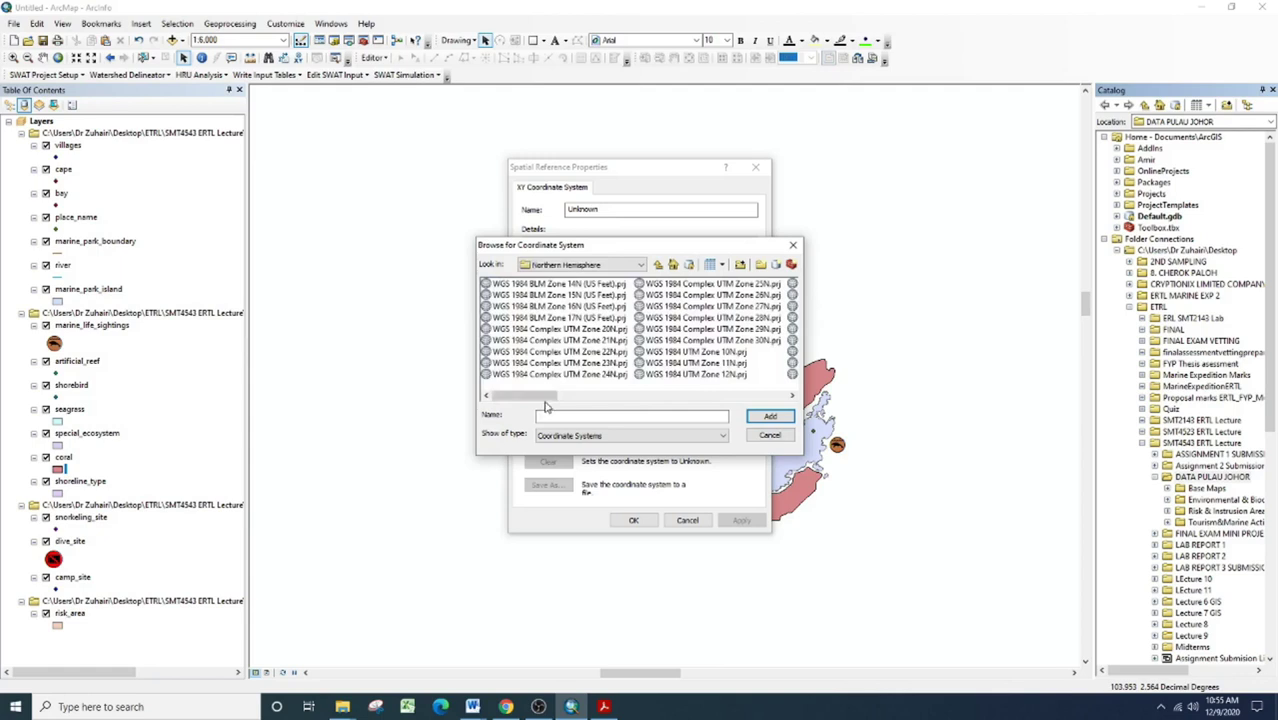
pyautogui.hscroll(2, 635, 407)
pyautogui.hscroll(6, 635, 407)
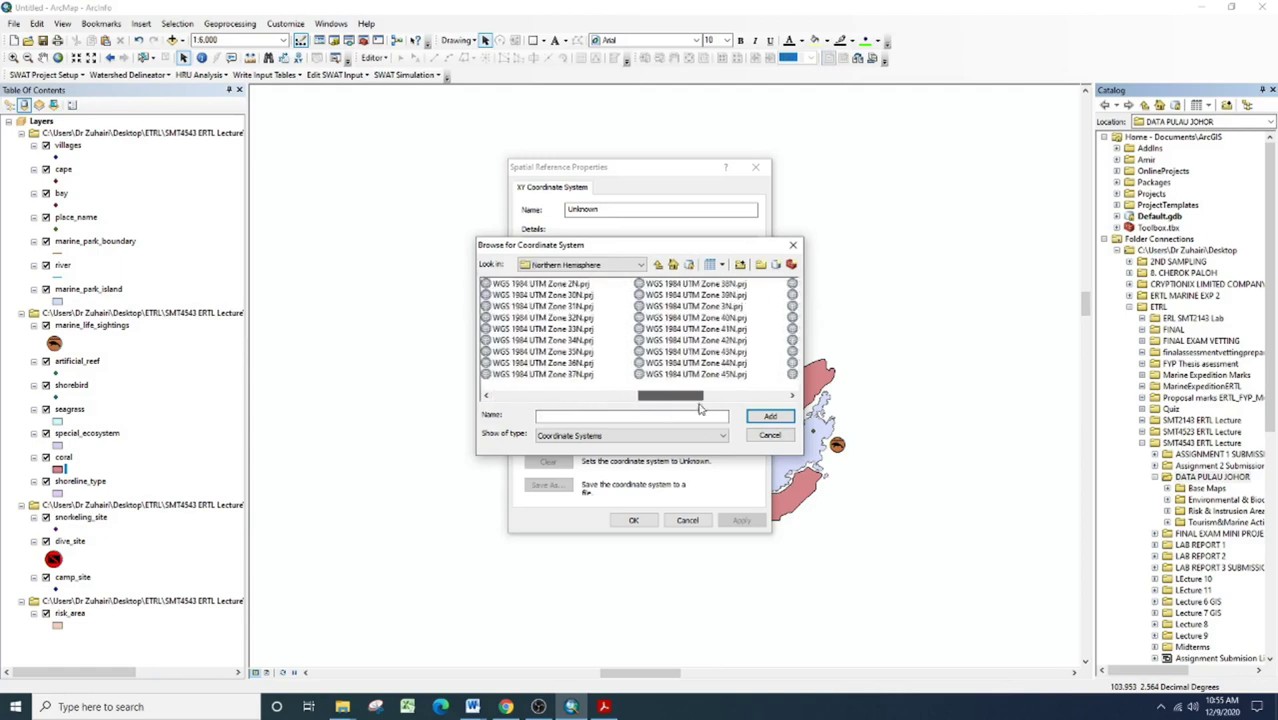
pyautogui.click(745, 307)
pyautogui.click(770, 416)
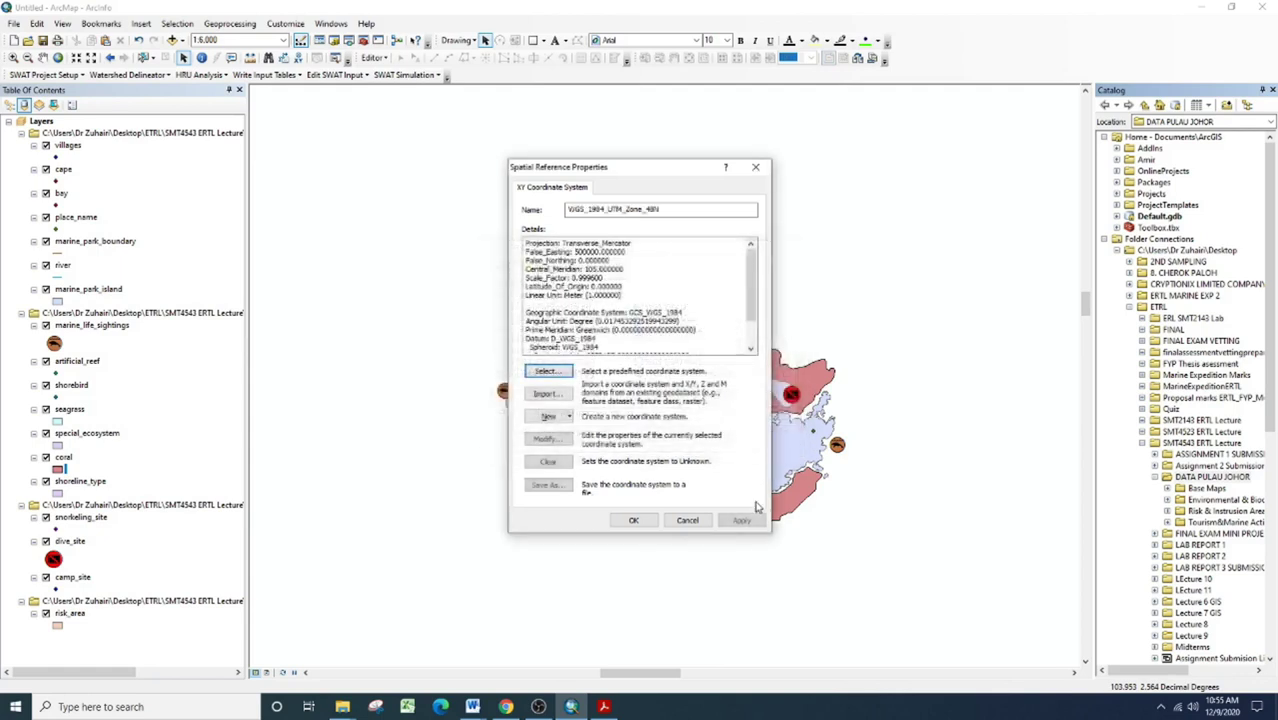
pyautogui.click(633, 520)
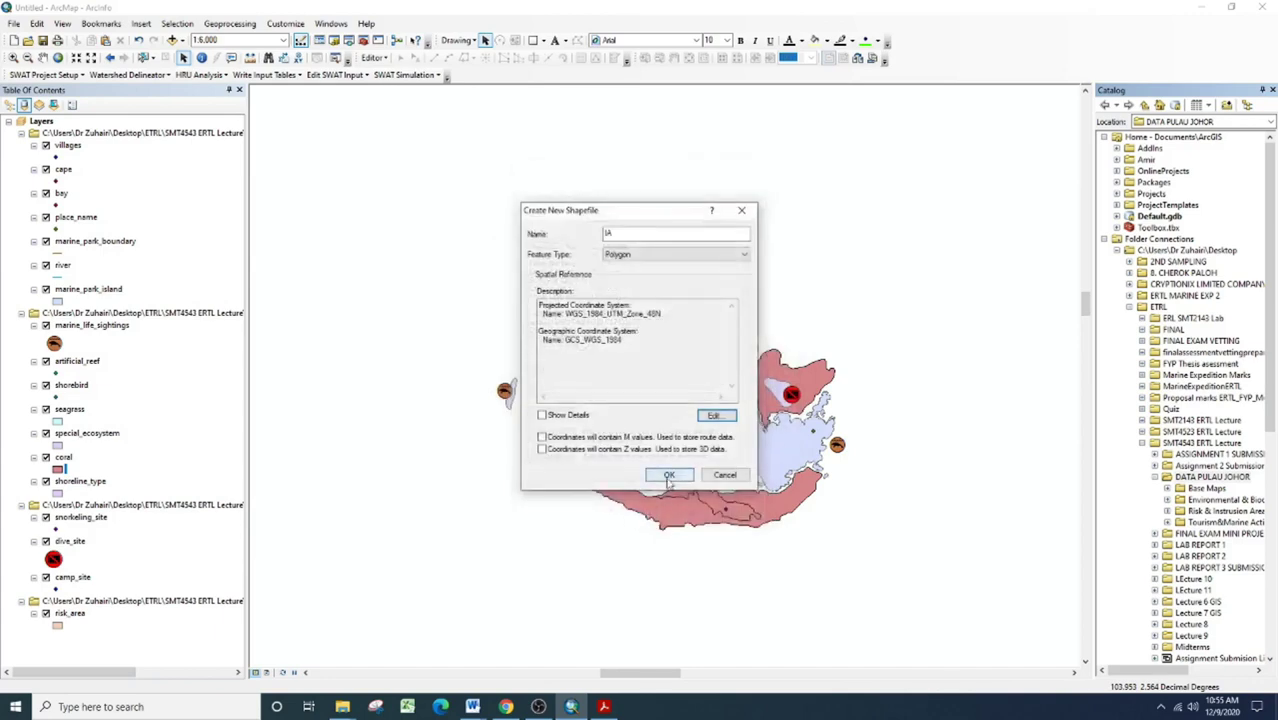
pyautogui.click(669, 475)
# Step: Start an edit session on the IA layer
pyautogui.click(372, 57)
pyautogui.click(398, 72)
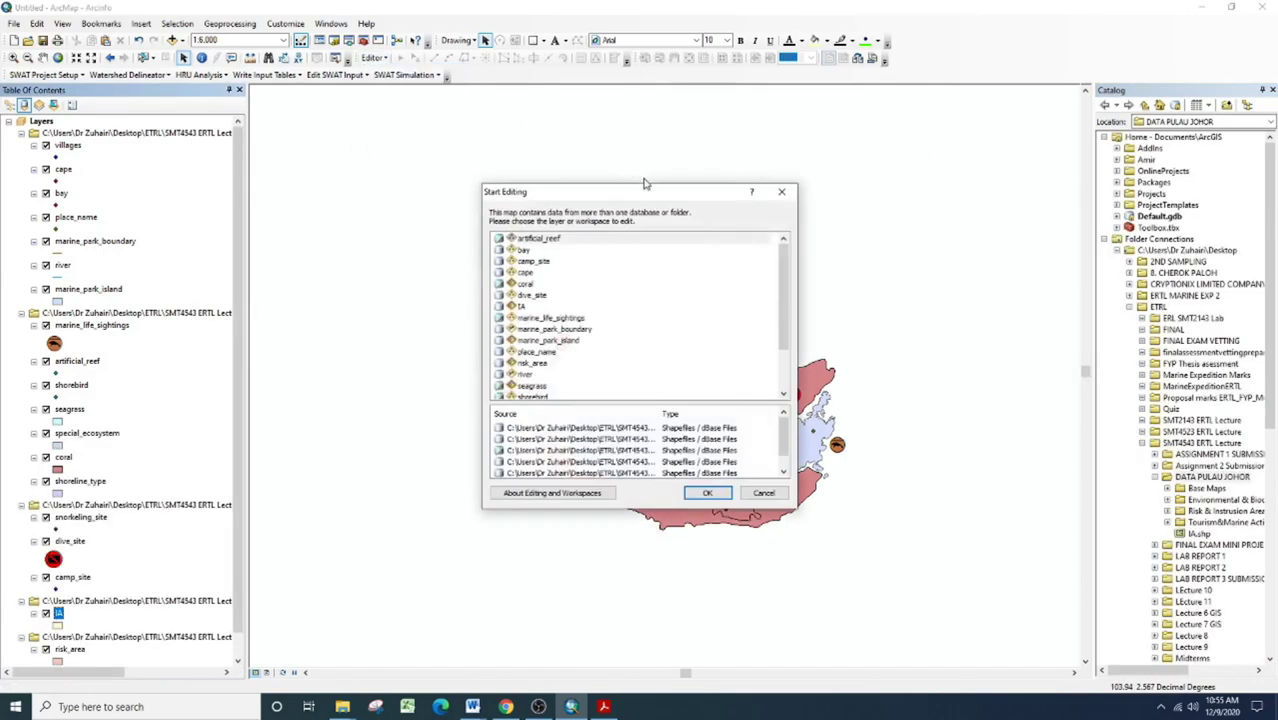
pyautogui.click(538, 306)
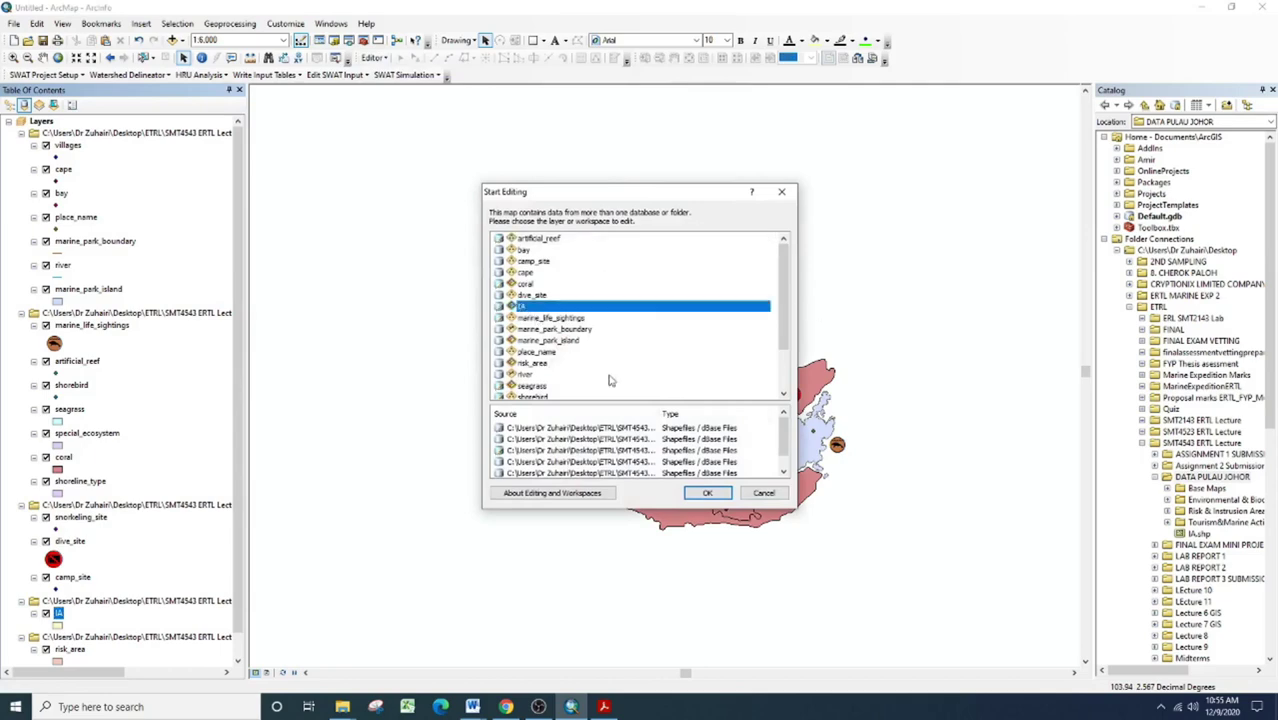
pyautogui.click(708, 494)
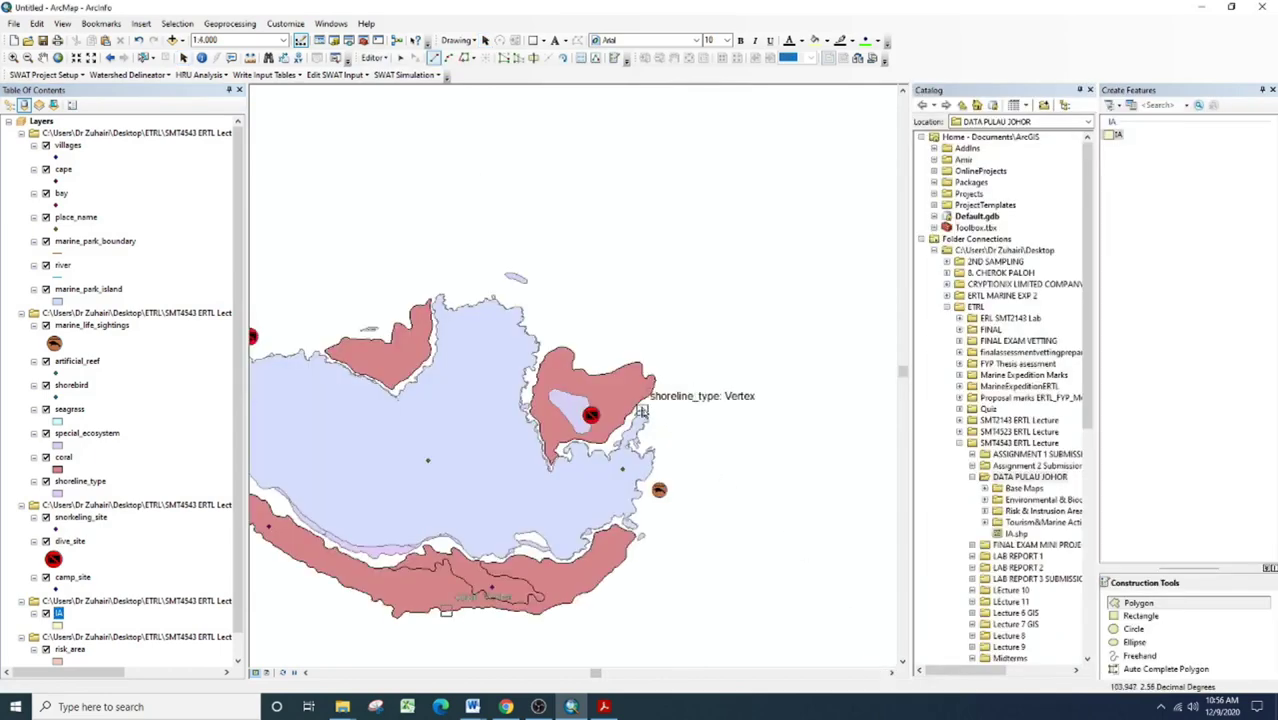
# Step: Begin an IA polygon at the shoreline on the island's northeastern tip and outline its seaward edge around the east to the southeast
pyautogui.click(643, 411)
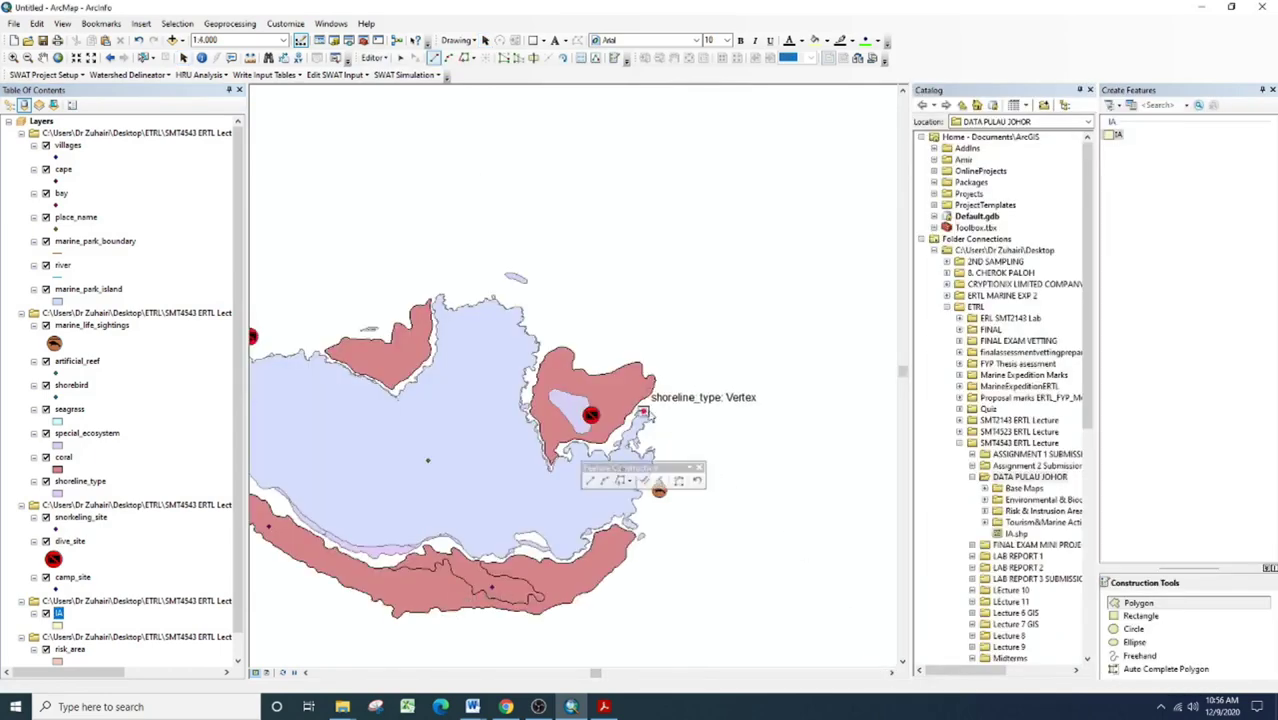
pyautogui.click(787, 352)
pyautogui.click(845, 437)
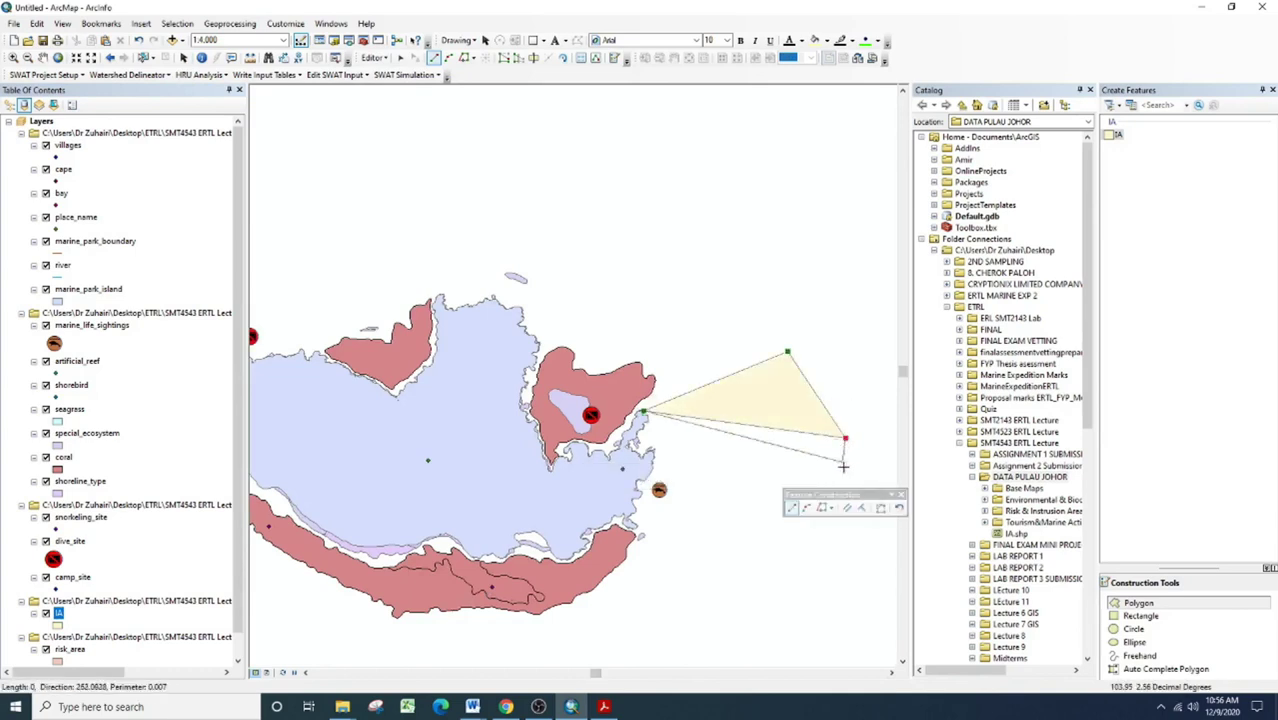
pyautogui.click(856, 537)
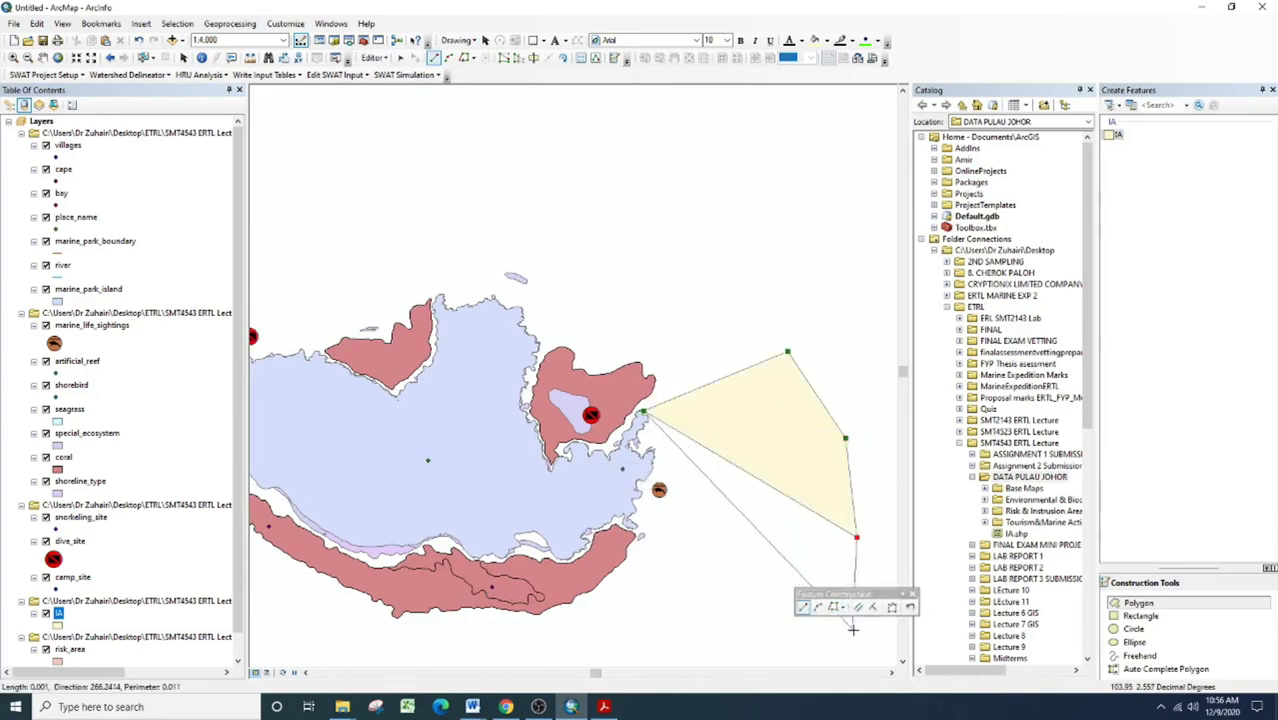
pyautogui.click(903, 662)
pyautogui.click(903, 662)
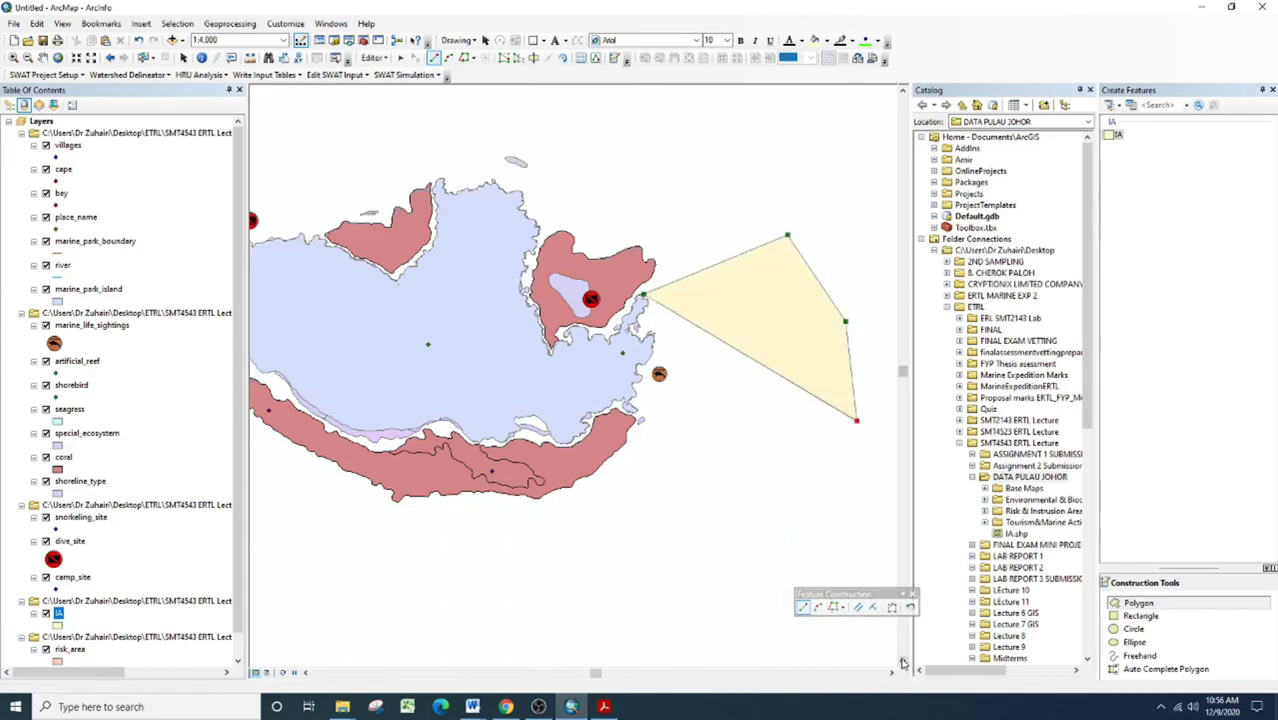
pyautogui.click(833, 521)
pyautogui.click(786, 550)
pyautogui.click(697, 551)
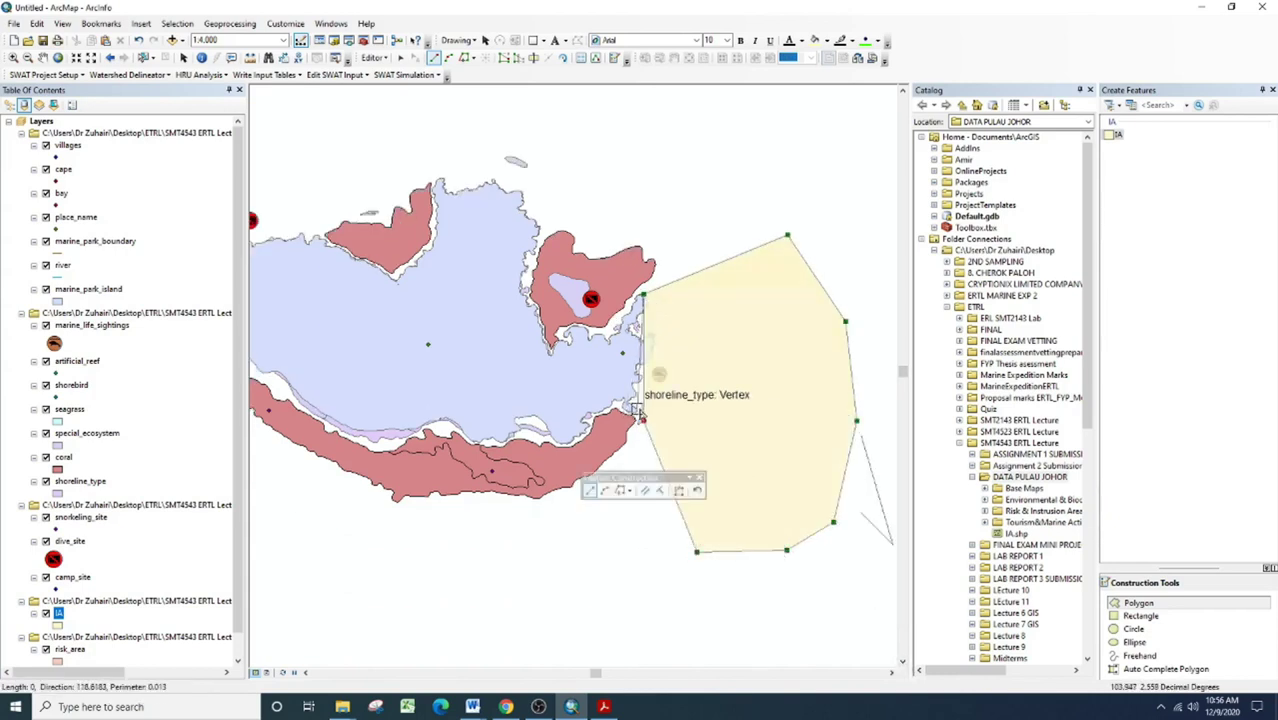
# Step: Trace the island's eastern shoreline northward back to the starting vertex, finish the IA polygon and clear its selection
pyautogui.click(643, 421)
pyautogui.click(635, 402)
pyautogui.click(633, 397)
pyautogui.click(634, 392)
pyautogui.click(635, 384)
pyautogui.click(635, 378)
pyautogui.click(636, 372)
pyautogui.click(638, 366)
pyautogui.click(642, 359)
pyautogui.click(645, 348)
pyautogui.click(652, 334)
pyautogui.click(647, 325)
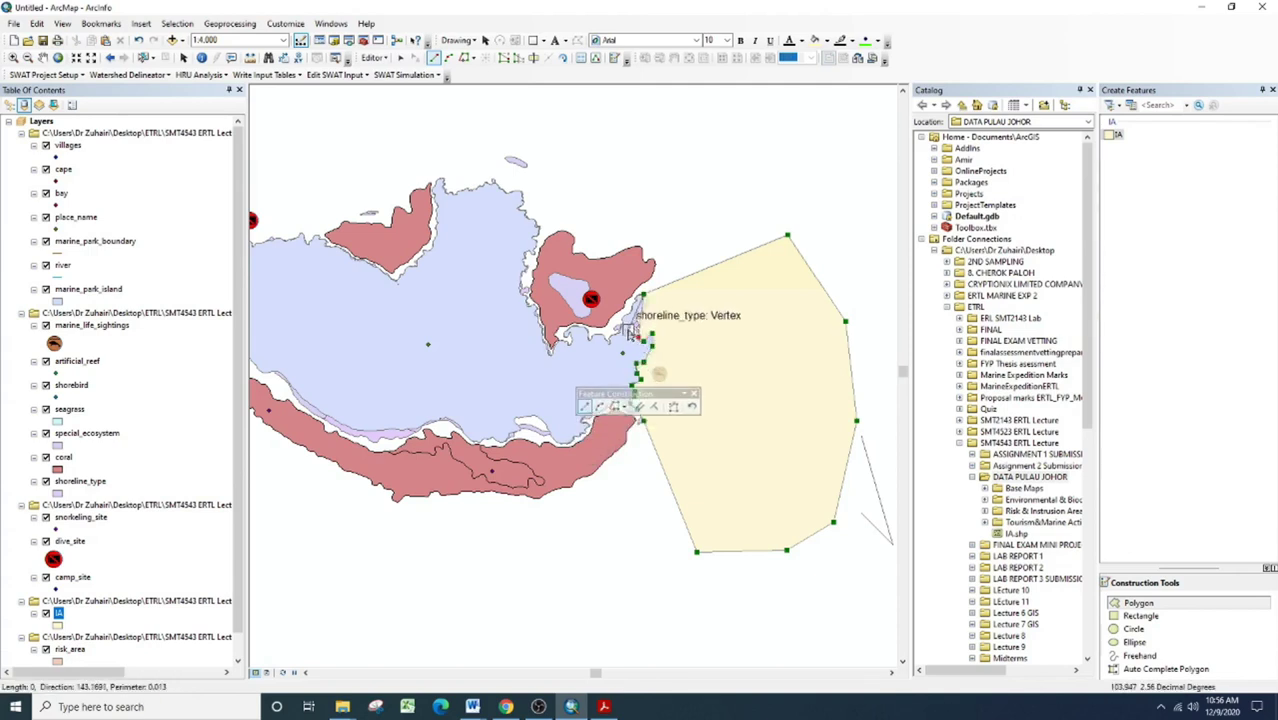
pyautogui.click(645, 318)
pyautogui.click(641, 312)
pyautogui.click(646, 306)
pyautogui.doubleClick(645, 305)
pyautogui.click(399, 58)
pyautogui.click(731, 180)
pyautogui.scroll(-2, 793, 410)
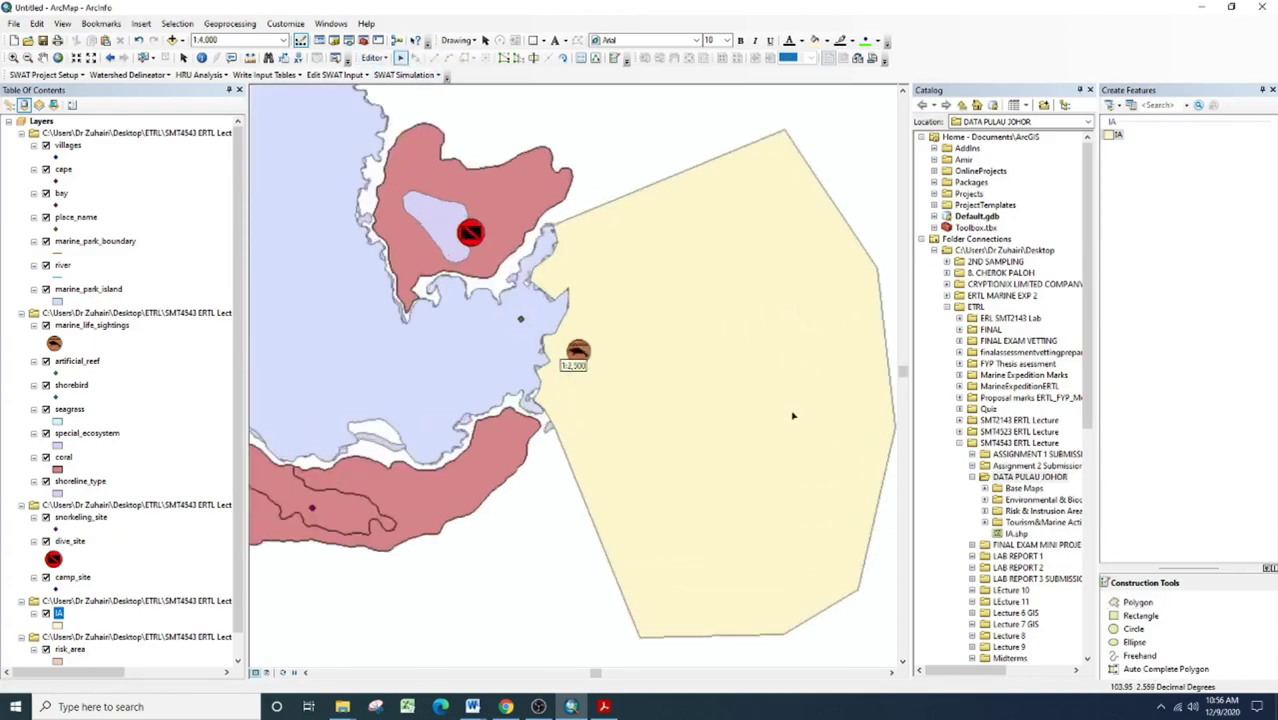